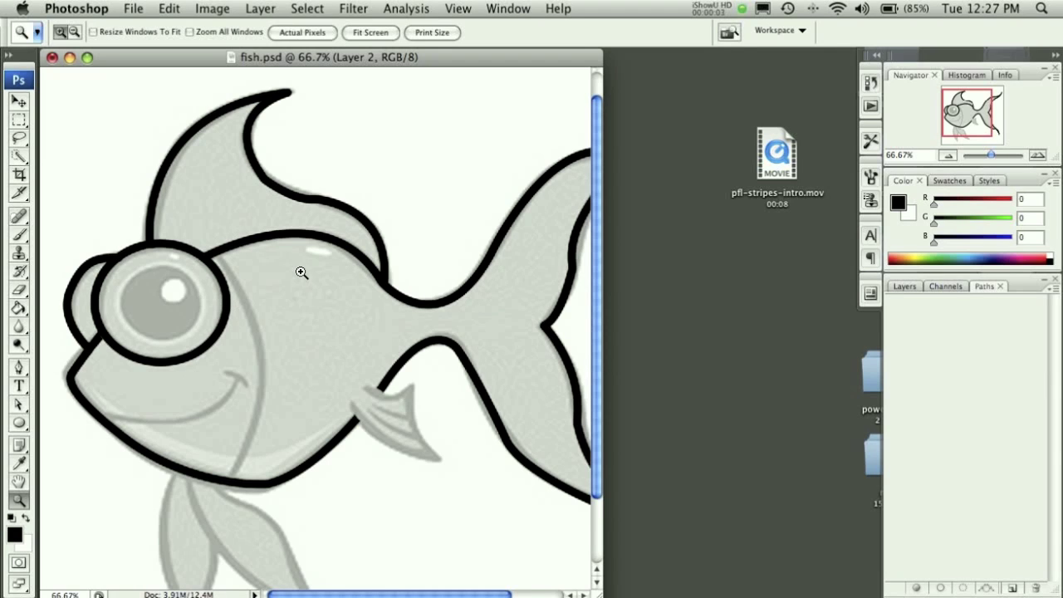
Step: Scroll the canvas down until the fish's lower fins are fully visible
{"action": "scroll", "coordinate": [300, 273], "scroll_direction": "down", "scroll_amount": 3}
{"action": "scroll", "coordinate": [301, 273], "scroll_direction": "up", "scroll_amount": 5}
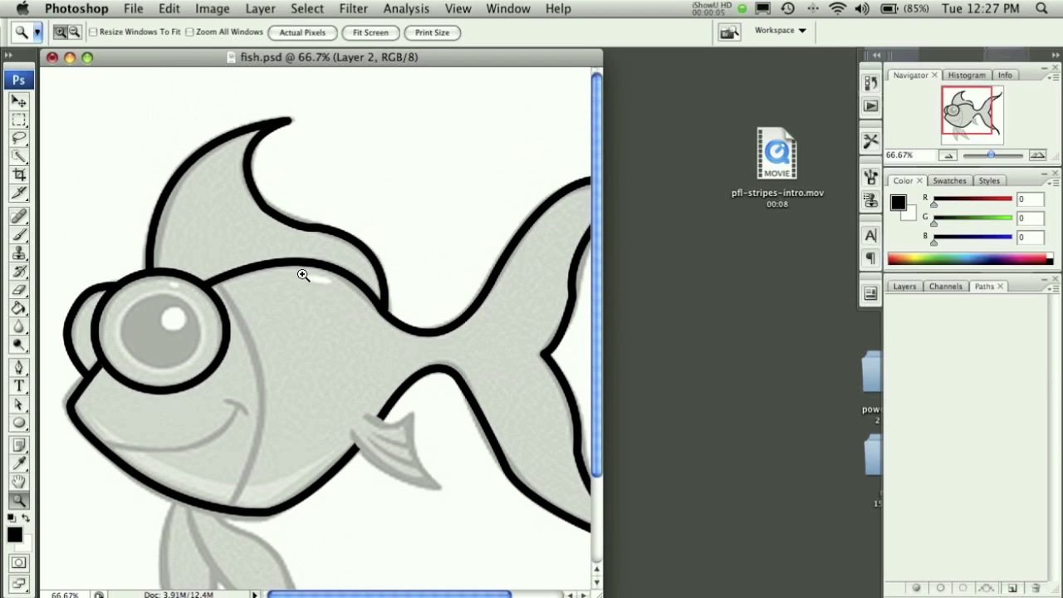
{"action": "scroll", "coordinate": [302, 275], "scroll_direction": "down", "scroll_amount": 3}
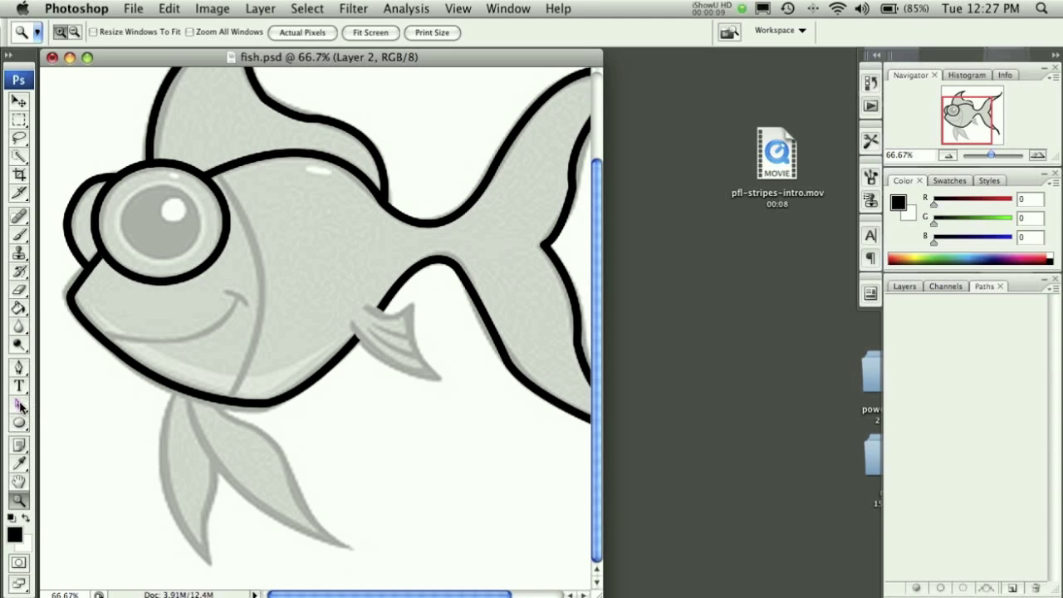
Step: Trace a closed Pen path around the left lobe of the lower fin
{"action": "left_click", "coordinate": [19, 366]}
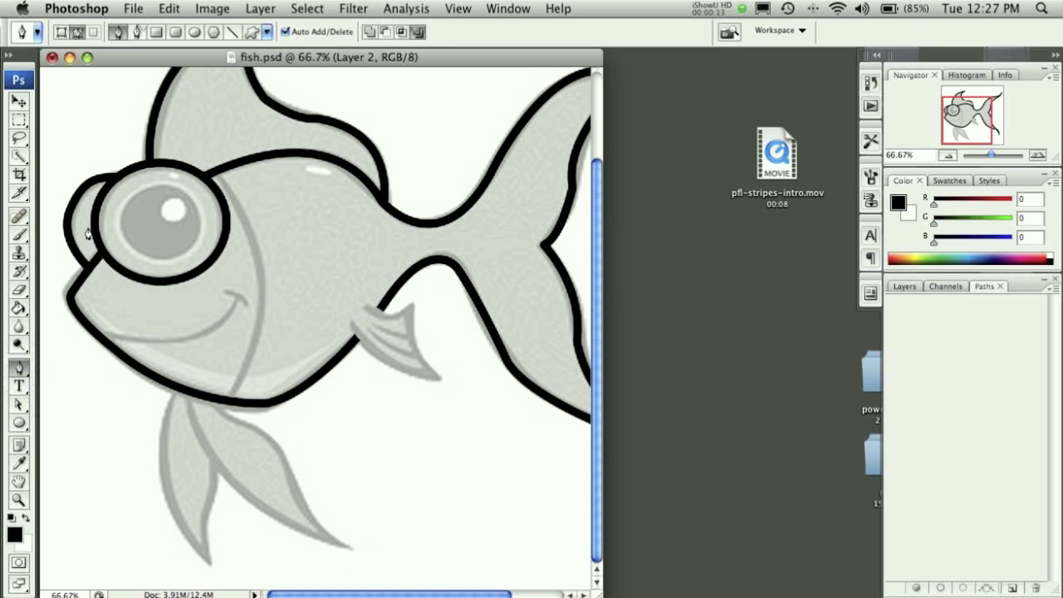
{"action": "left_click", "coordinate": [176, 390]}
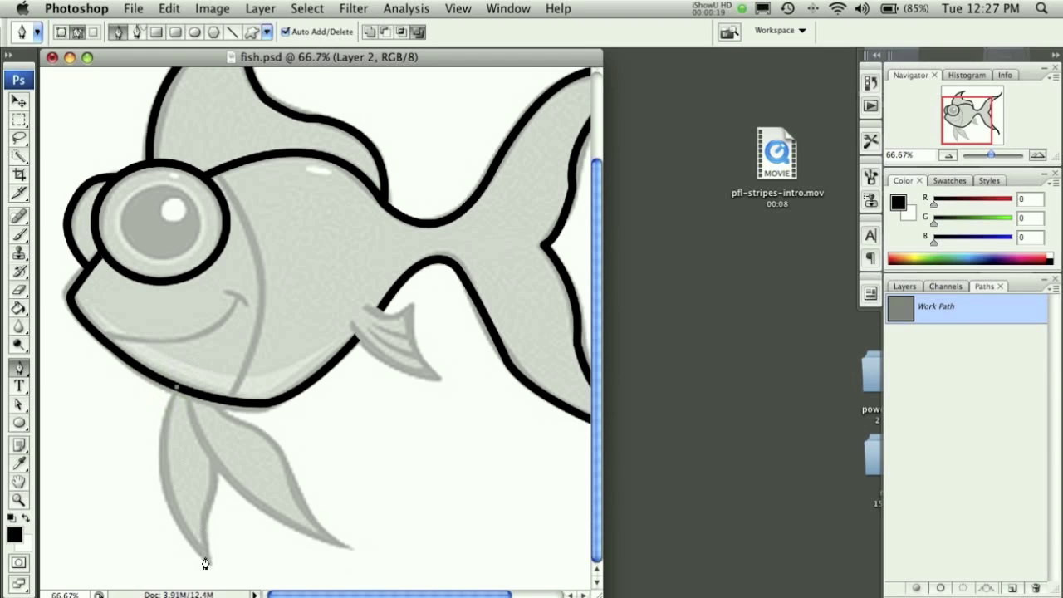
{"action": "left_click_drag", "start_coordinate": [254, 591], "coordinate": [288, 597]}
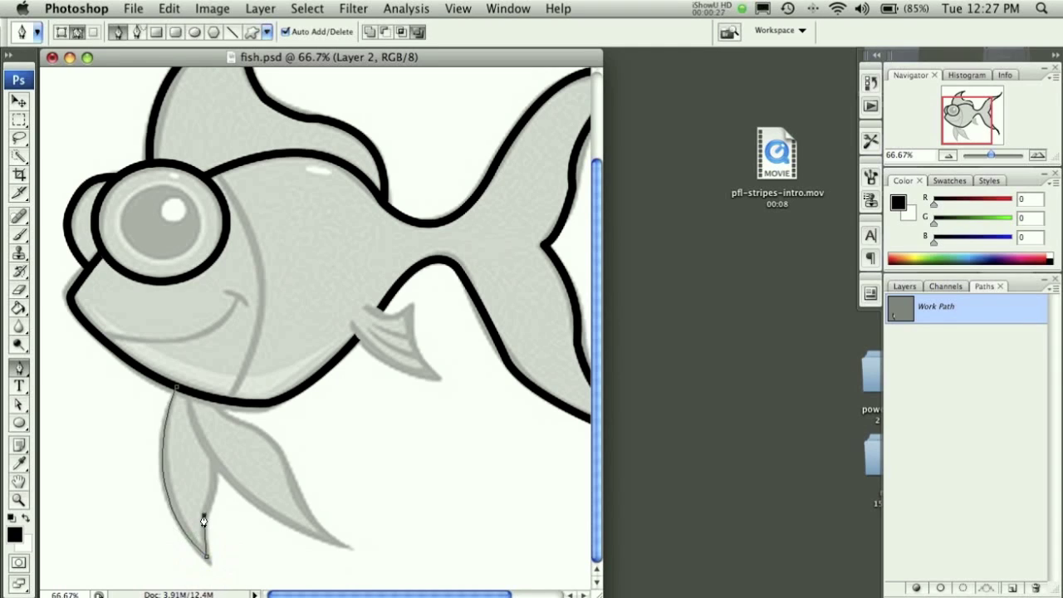
{"action": "left_click", "coordinate": [209, 460]}
{"action": "left_click", "coordinate": [183, 390]}
{"action": "left_click_drag", "start_coordinate": [199, 384], "coordinate": [188, 403]}
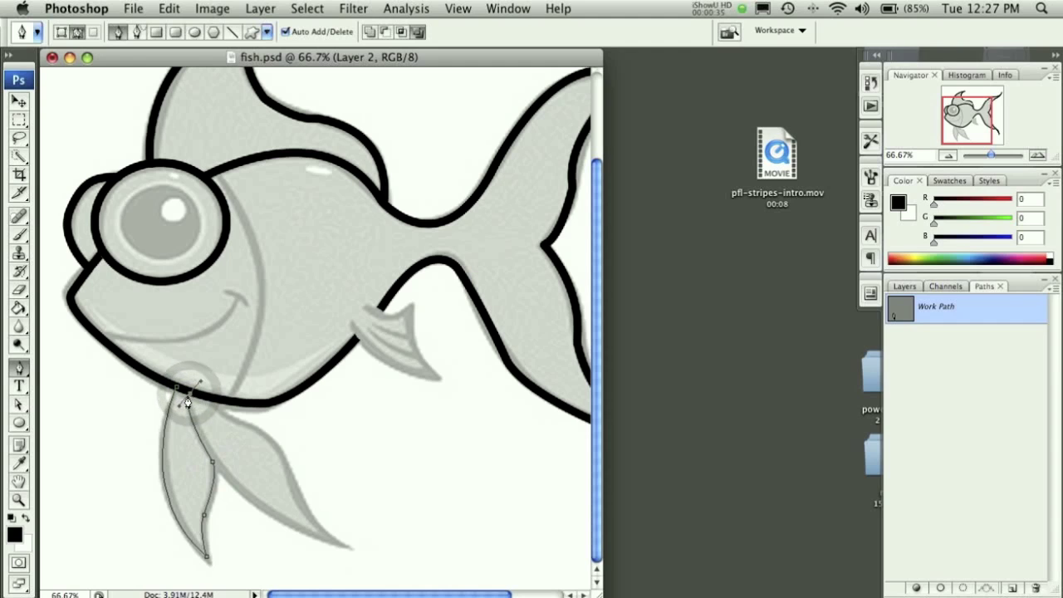
Step: Stroke the left-lobe path with the black brush
{"action": "right_click", "coordinate": [194, 433]}
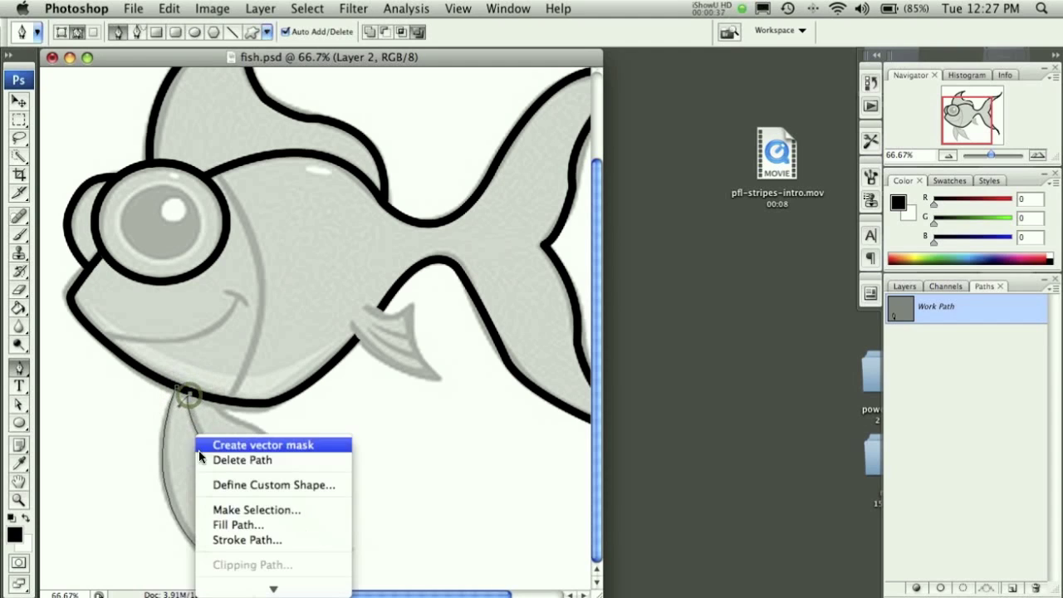
{"action": "left_click", "coordinate": [249, 540]}
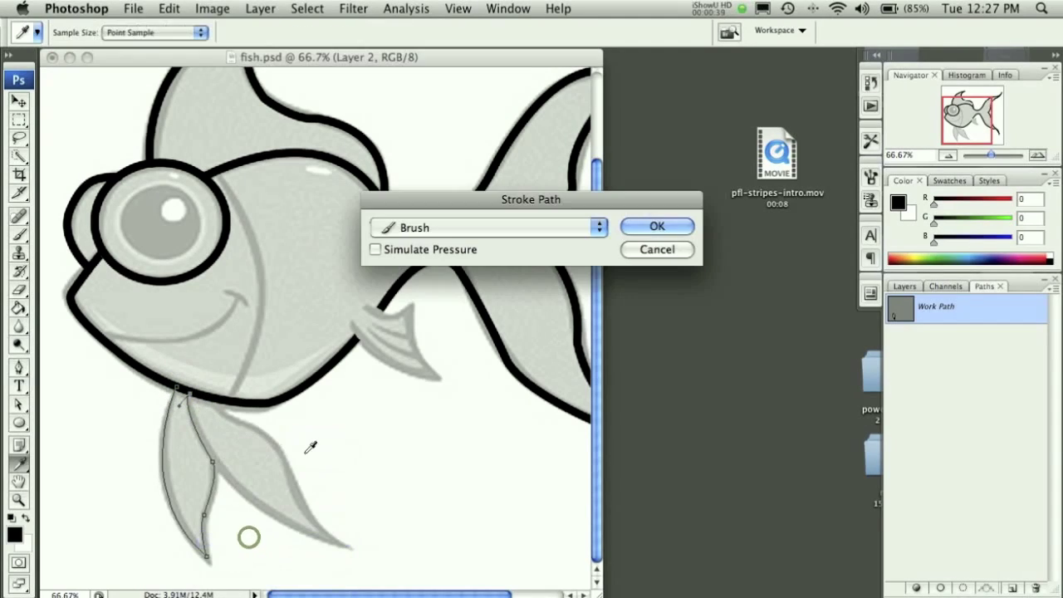
{"action": "left_click", "coordinate": [638, 230]}
{"action": "right_click", "coordinate": [222, 433]}
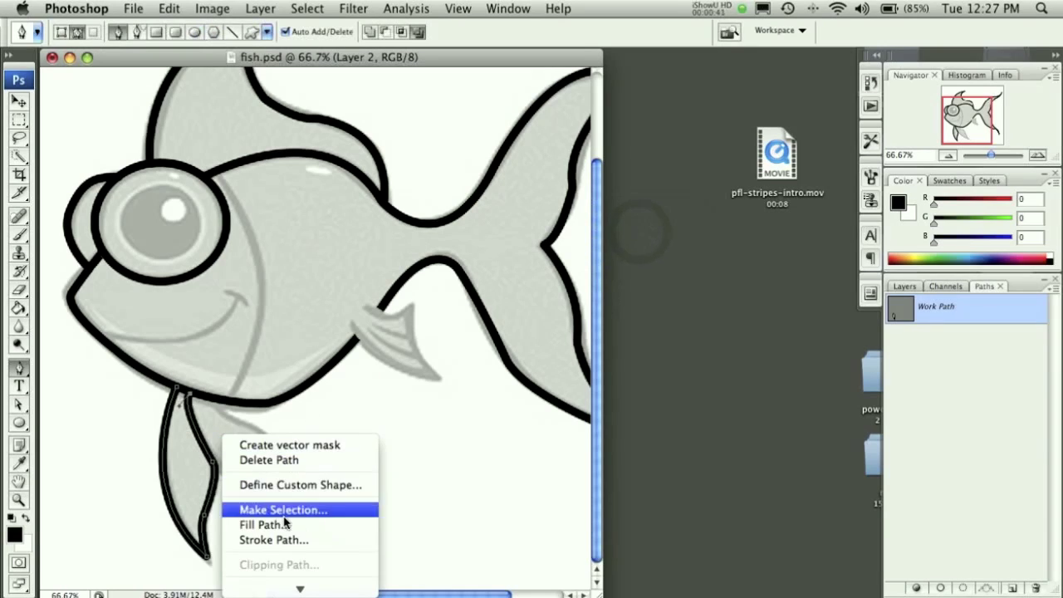
Step: Delete the old fin path and trace a new closed path around the right lobe
{"action": "left_click", "coordinate": [290, 462]}
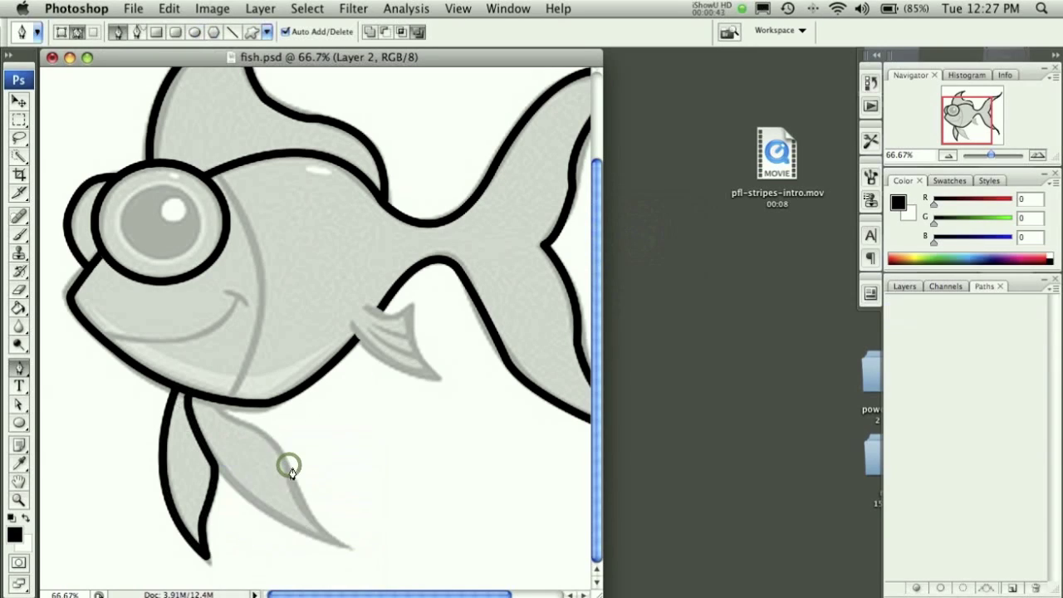
{"action": "left_click", "coordinate": [209, 401]}
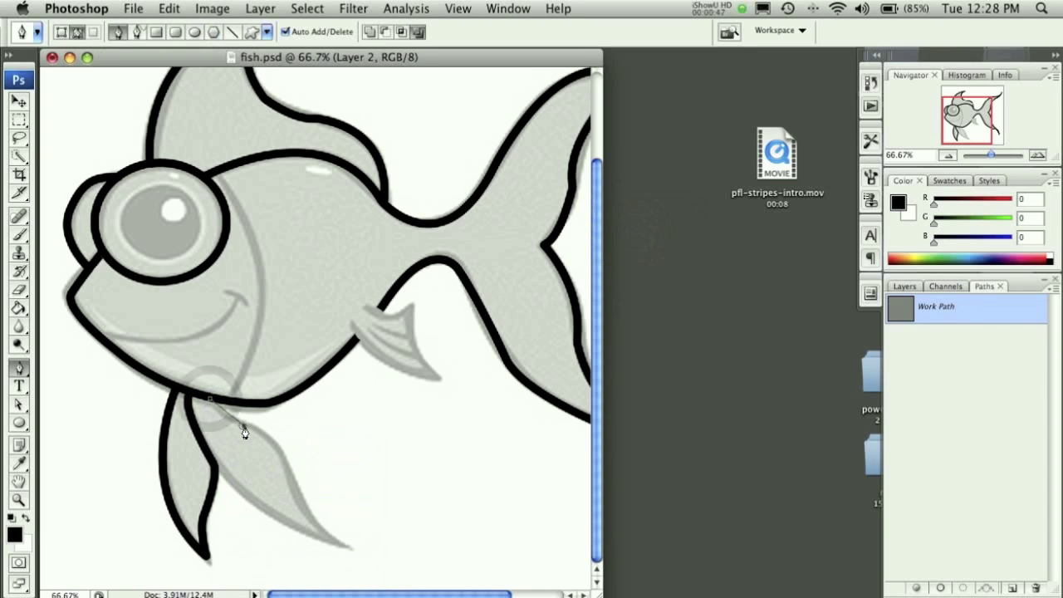
{"action": "left_click", "coordinate": [241, 425]}
{"action": "left_click_drag", "start_coordinate": [253, 435], "coordinate": [250, 436]}
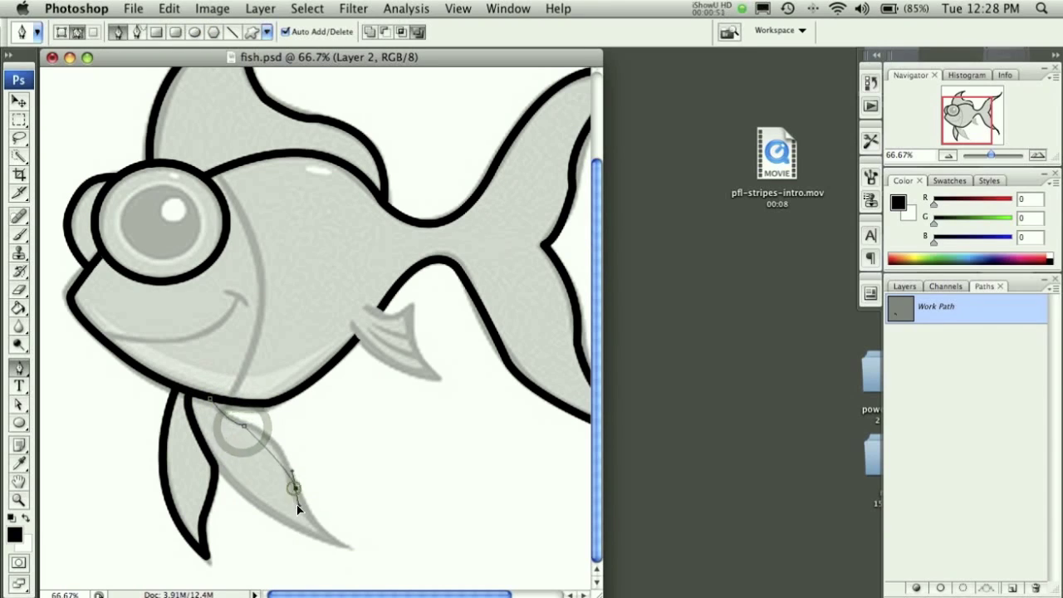
{"action": "left_click_drag", "start_coordinate": [296, 489], "coordinate": [309, 548]}
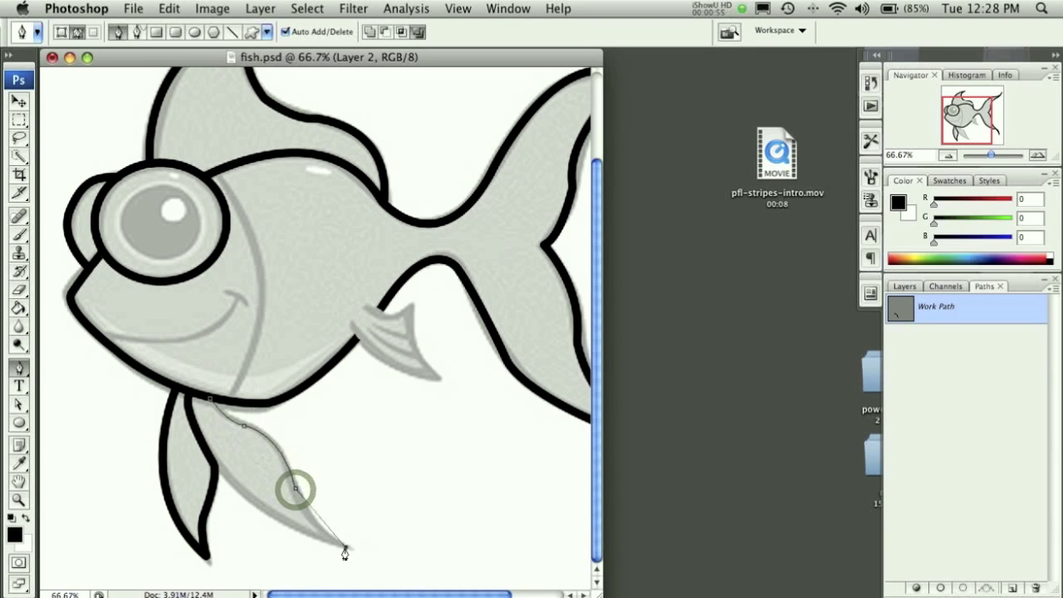
{"action": "left_click_drag", "start_coordinate": [345, 550], "coordinate": [344, 551]}
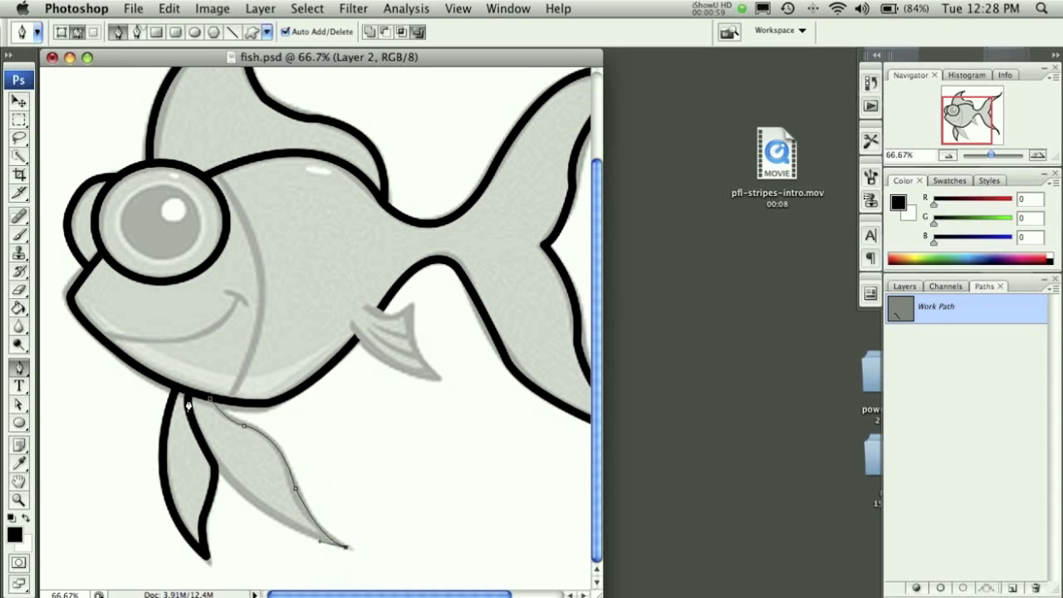
{"action": "left_click_drag", "start_coordinate": [189, 396], "coordinate": [174, 286]}
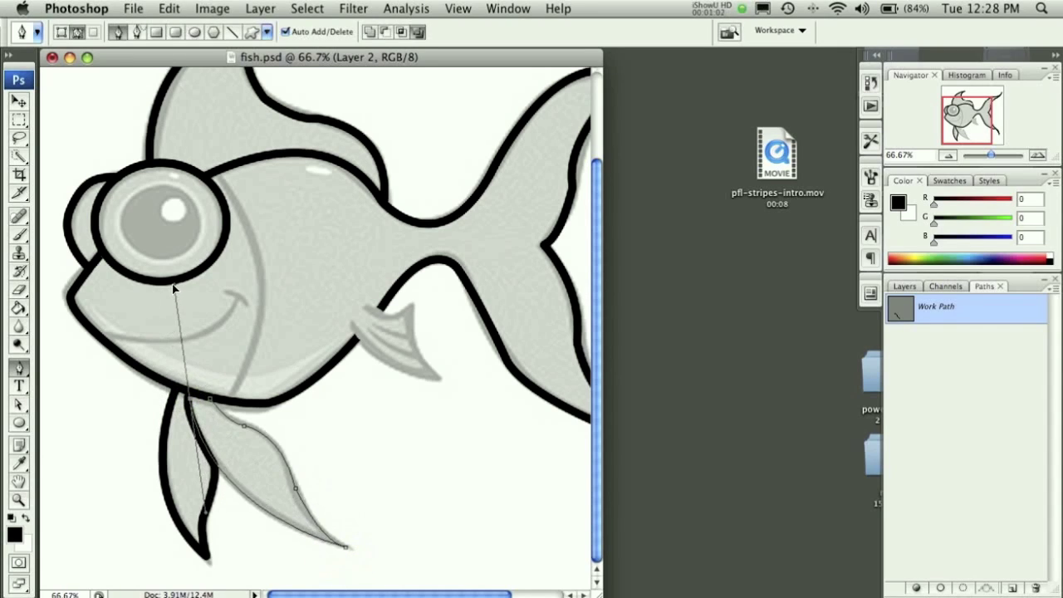
Step: Stroke the right-lobe path with the black brush, then delete the path
{"action": "right_click", "coordinate": [230, 504]}
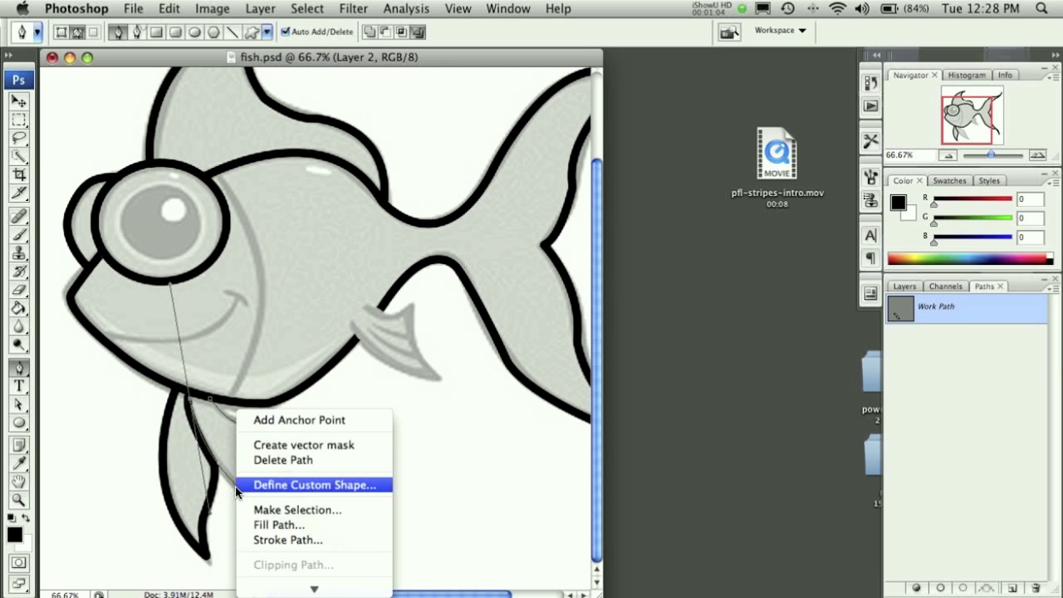
{"action": "left_click", "coordinate": [299, 542]}
{"action": "left_click", "coordinate": [647, 231]}
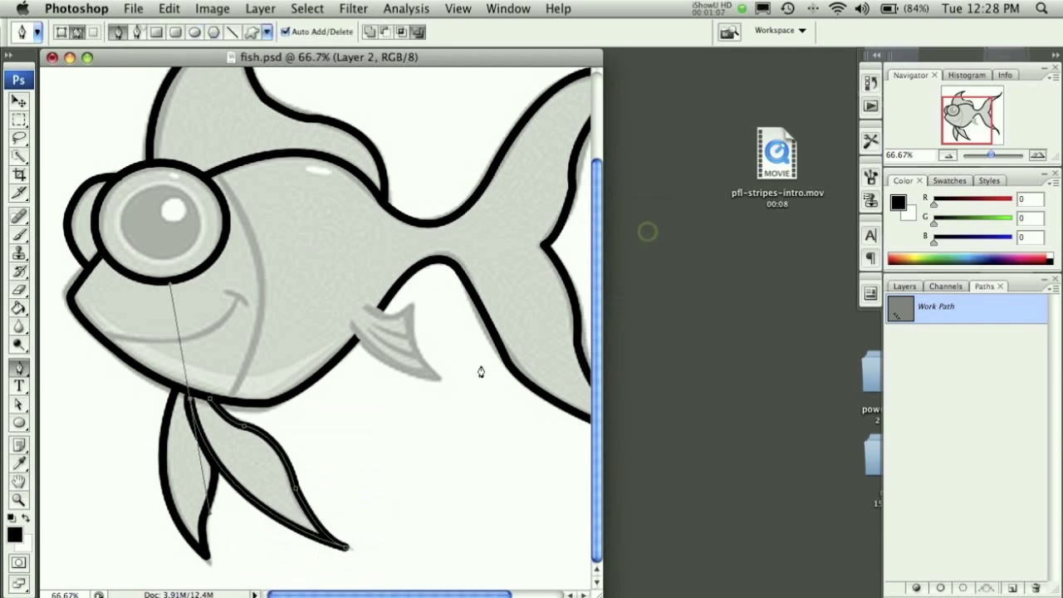
{"action": "right_click", "coordinate": [275, 410]}
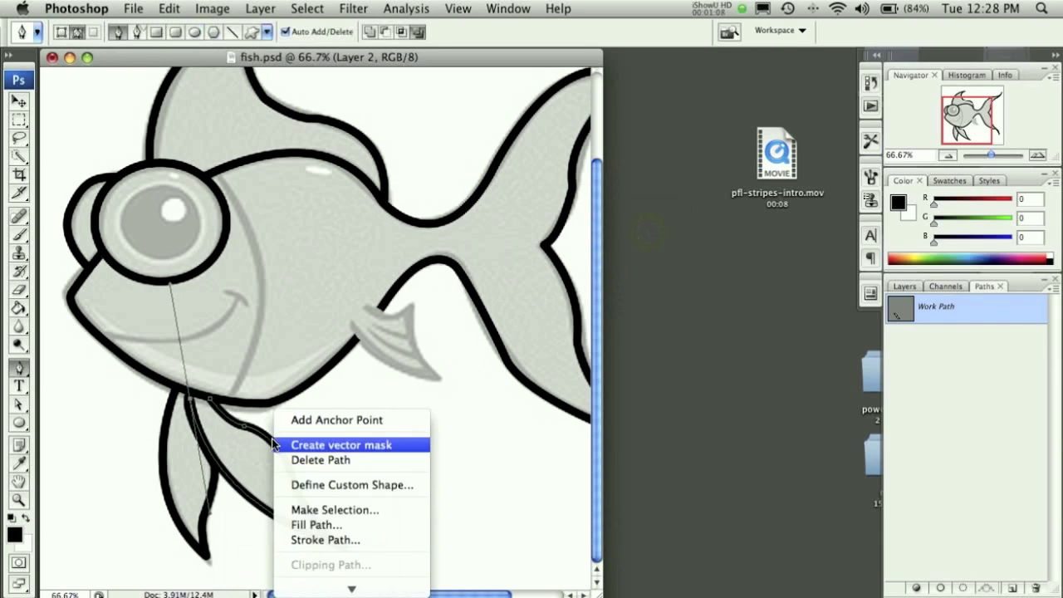
{"action": "left_click", "coordinate": [320, 460]}
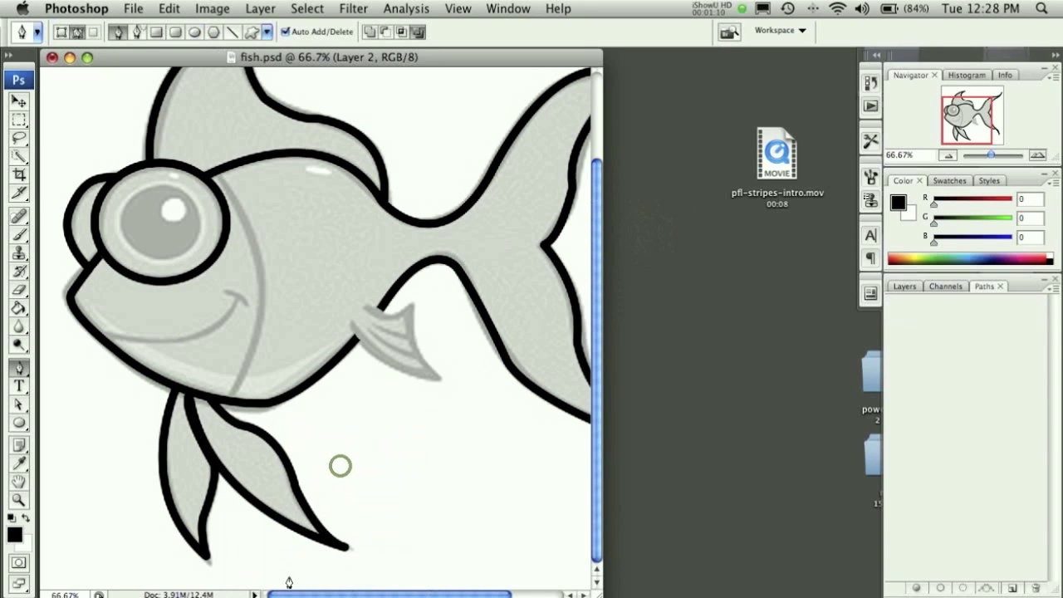
{"action": "left_click", "coordinate": [19, 498]}
Step: Zoom in on the side fin and start a Pen path from its base to its lower tip
{"action": "left_click", "coordinate": [442, 426]}
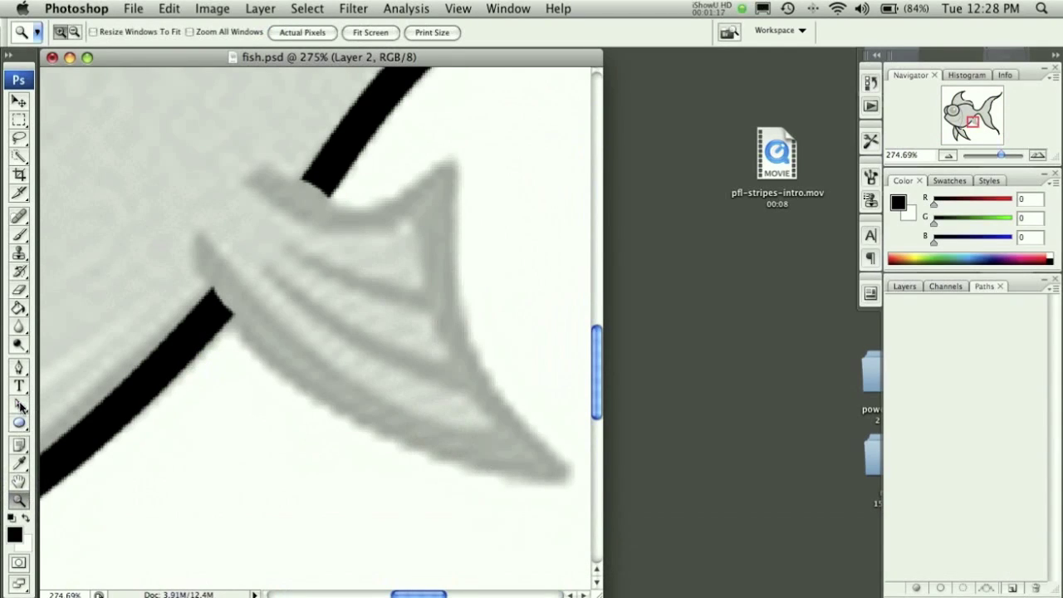
{"action": "left_click", "coordinate": [14, 362]}
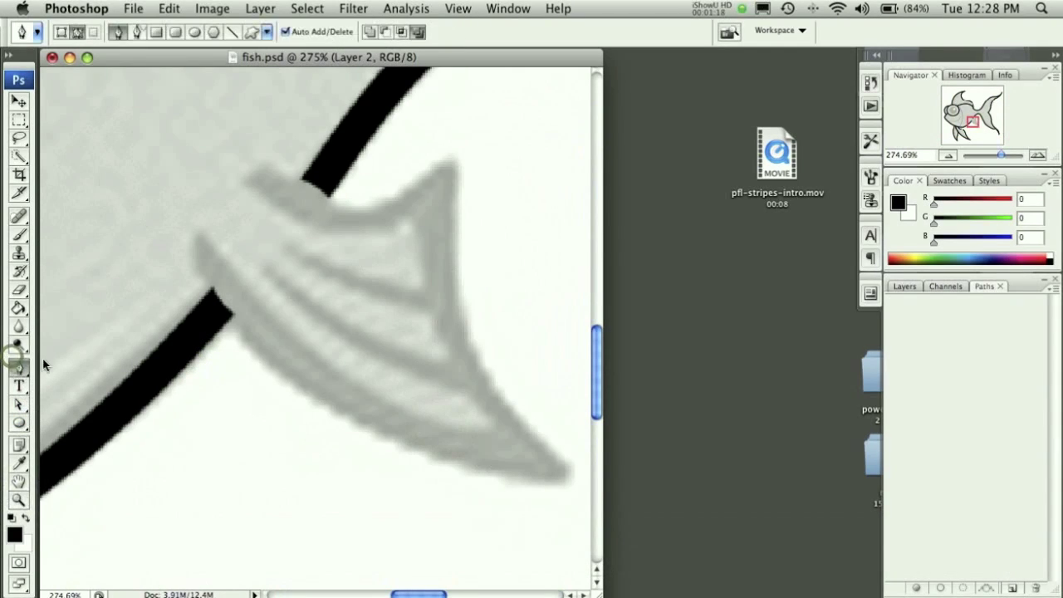
{"action": "left_click", "coordinate": [188, 241]}
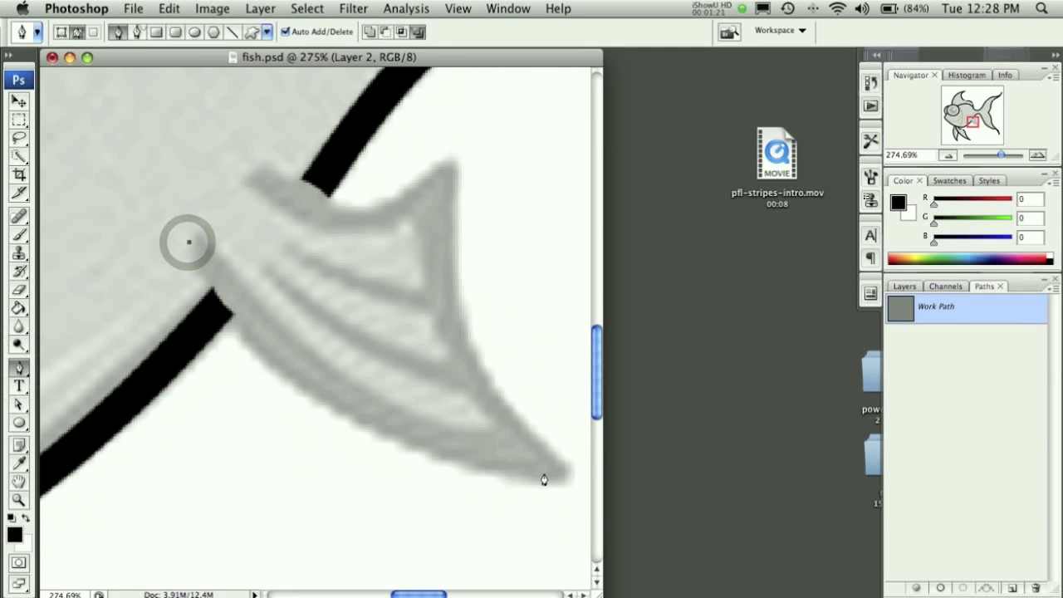
{"action": "left_click_drag", "start_coordinate": [536, 471], "coordinate": [569, 513]}
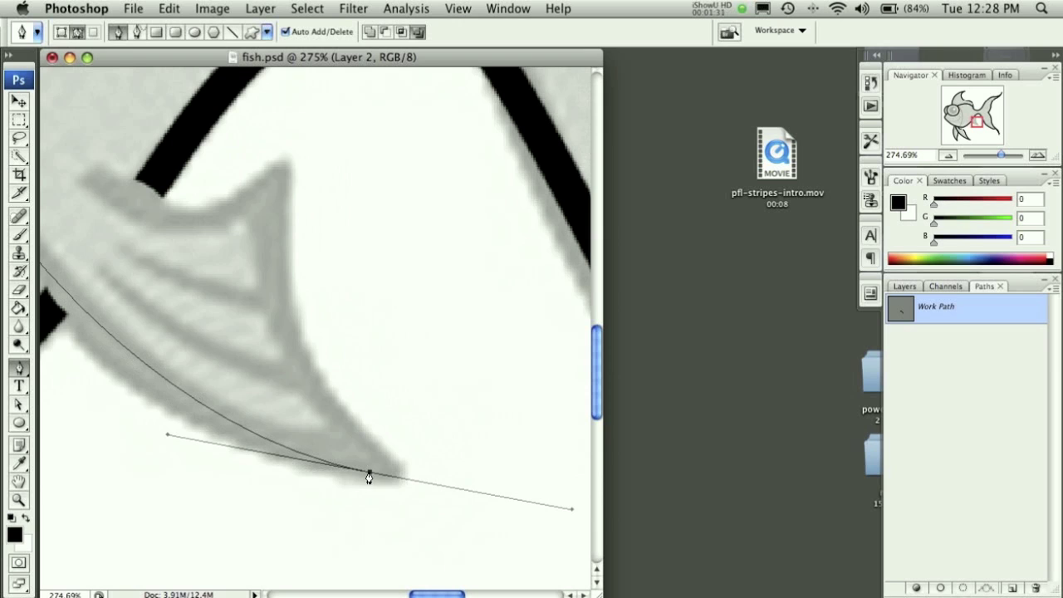
{"action": "left_click_drag", "start_coordinate": [280, 184], "coordinate": [302, 133]}
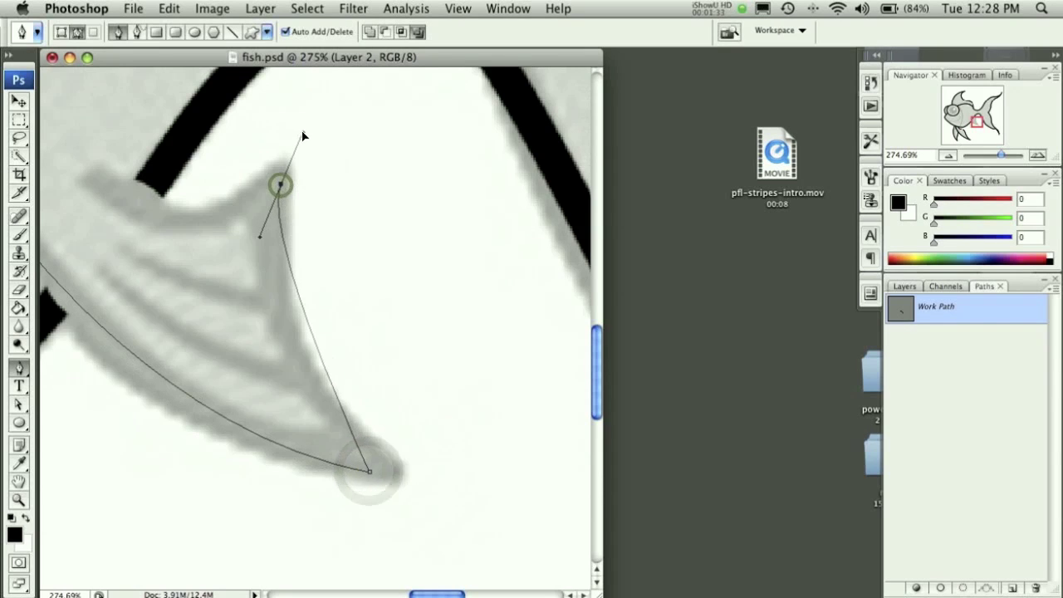
Step: Redo the upper fin-tip point as a sharp corner and curve the top edge back to the base
{"action": "key", "text": "super+z"}
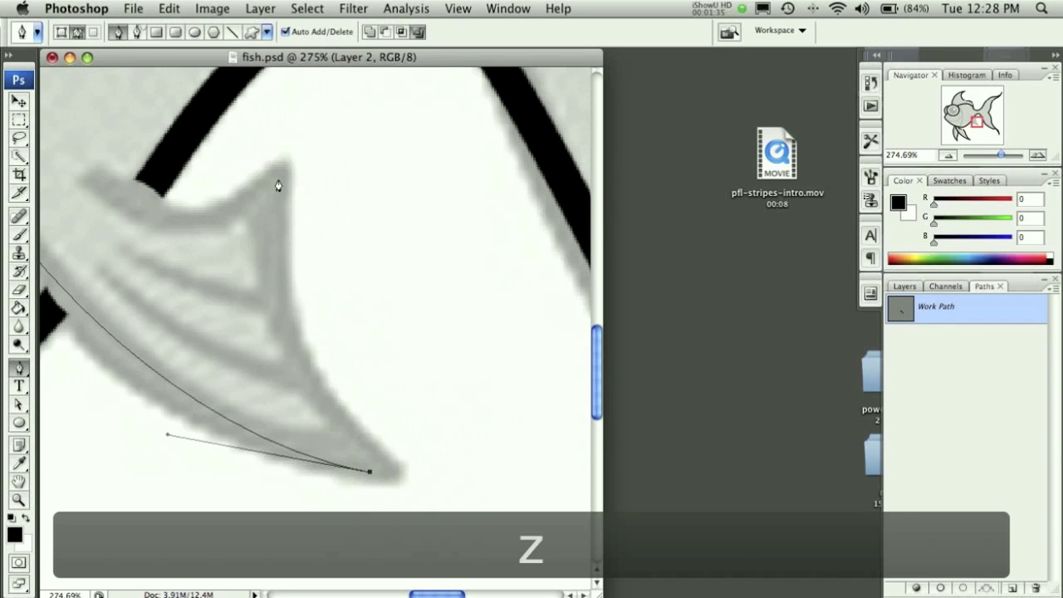
{"action": "left_click_drag", "start_coordinate": [278, 184], "coordinate": [292, 265]}
{"action": "scroll", "coordinate": [274, 177], "scroll_direction": "up", "scroll_amount": 6}
{"action": "scroll", "coordinate": [314, 260], "scroll_direction": "down", "scroll_amount": 4}
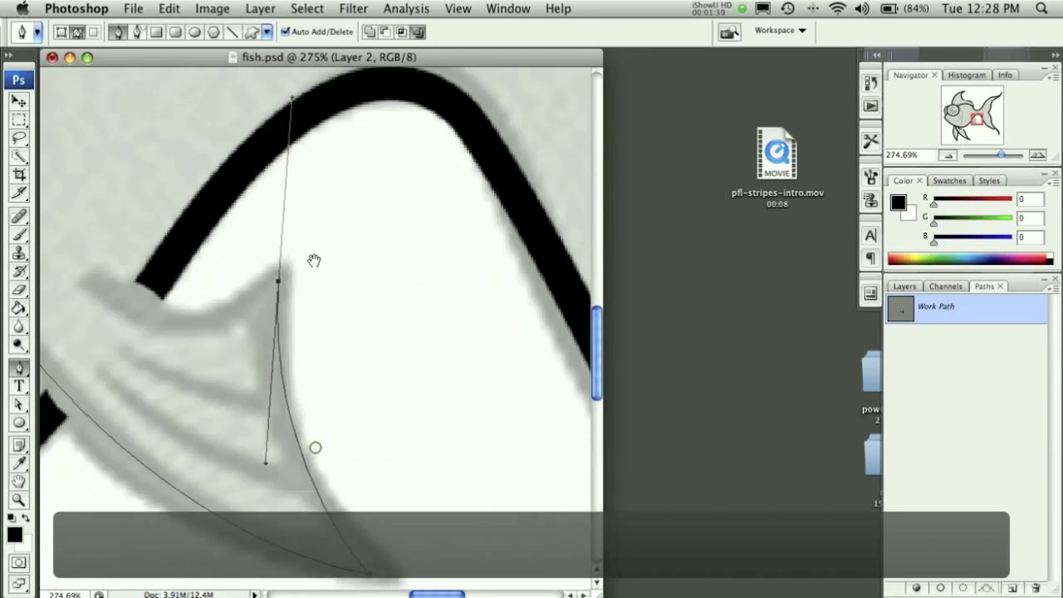
{"action": "scroll", "coordinate": [314, 260], "scroll_direction": "down", "scroll_amount": 2}
{"action": "key", "text": "super+z"}
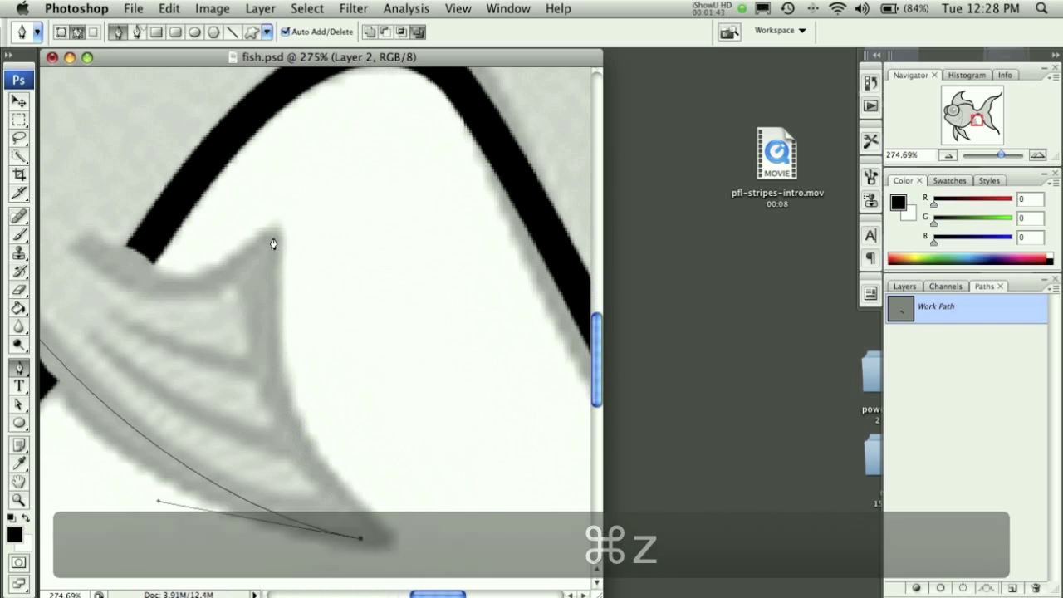
{"action": "left_click_drag", "start_coordinate": [273, 236], "coordinate": [323, 98]}
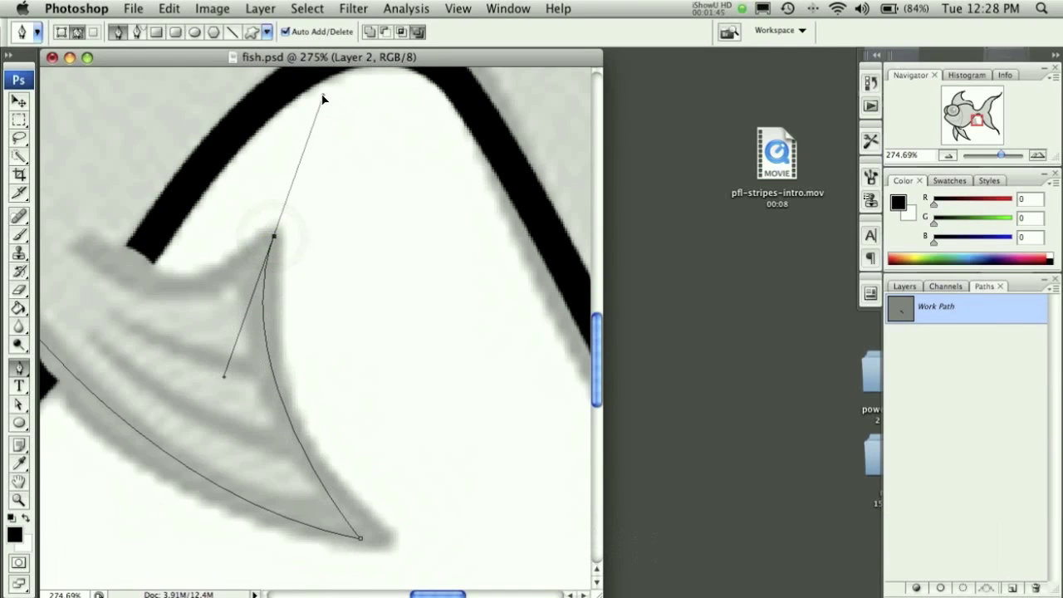
{"action": "left_click", "coordinate": [274, 238], "text": "alt"}
{"action": "left_click_drag", "start_coordinate": [239, 295], "coordinate": [349, 298]}
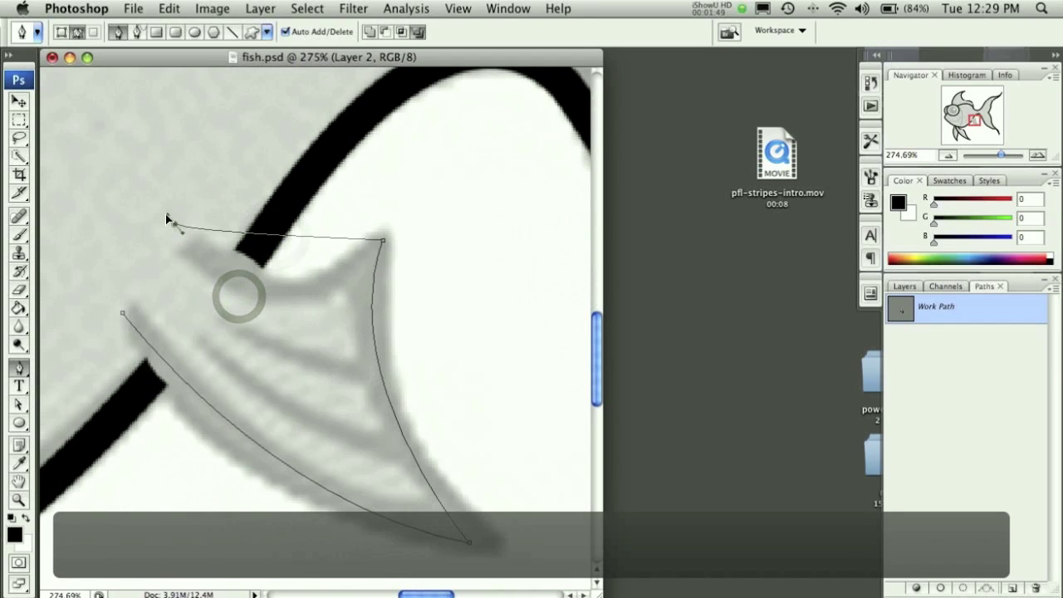
{"action": "left_click_drag", "start_coordinate": [168, 218], "coordinate": [46, 95]}
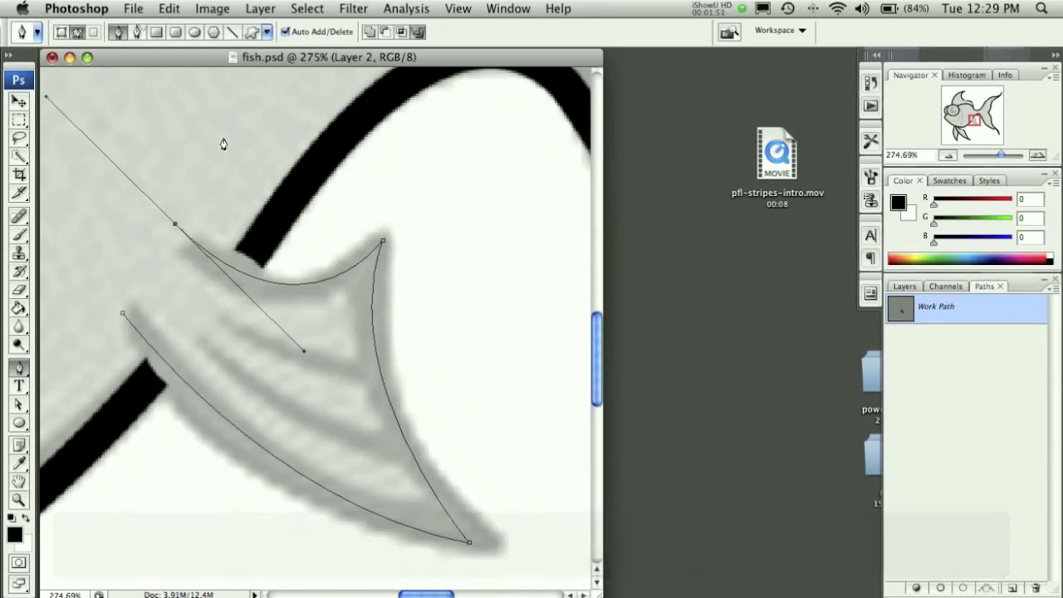
Step: Stroke the side-fin outline in thick black ink and delete the path
{"action": "right_click", "coordinate": [402, 425]}
{"action": "left_click", "coordinate": [436, 526]}
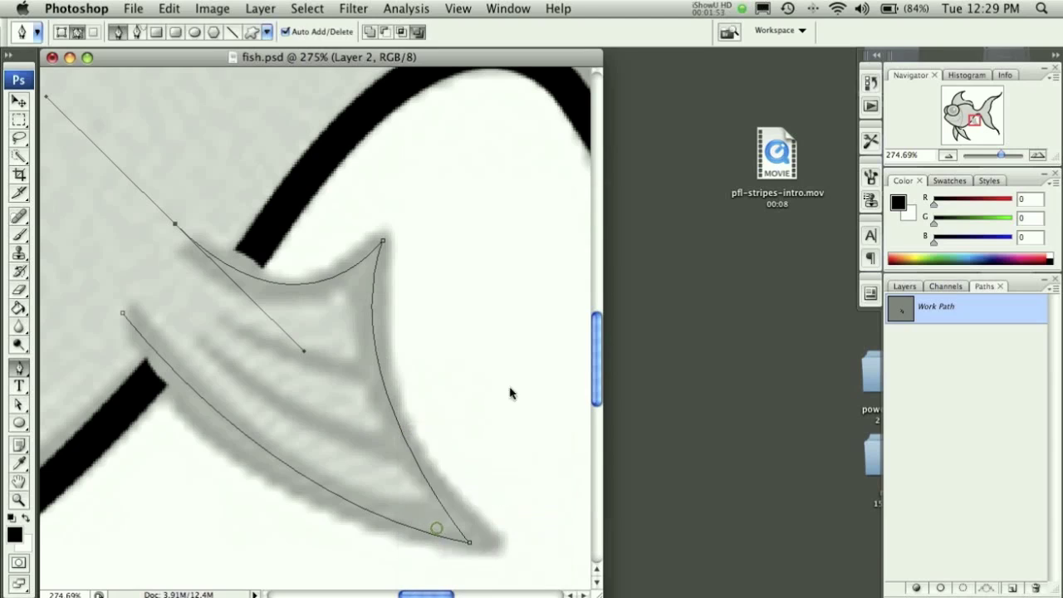
{"action": "left_click", "coordinate": [633, 227]}
{"action": "right_click", "coordinate": [296, 355]}
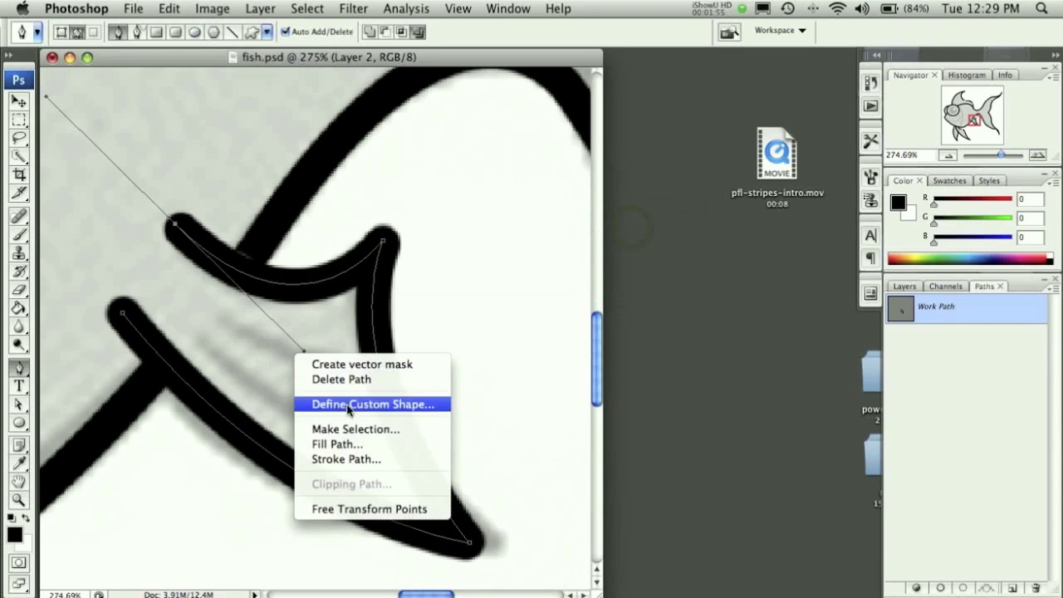
{"action": "left_click", "coordinate": [345, 380]}
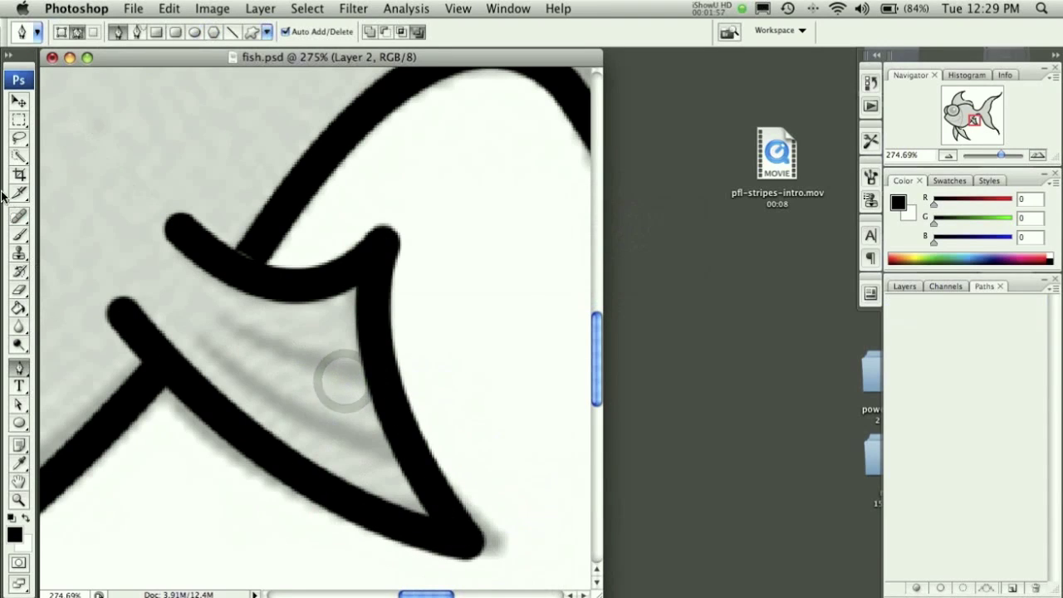
Step: Set the Brush tool's master diameter to 5 px
{"action": "left_click", "coordinate": [18, 239]}
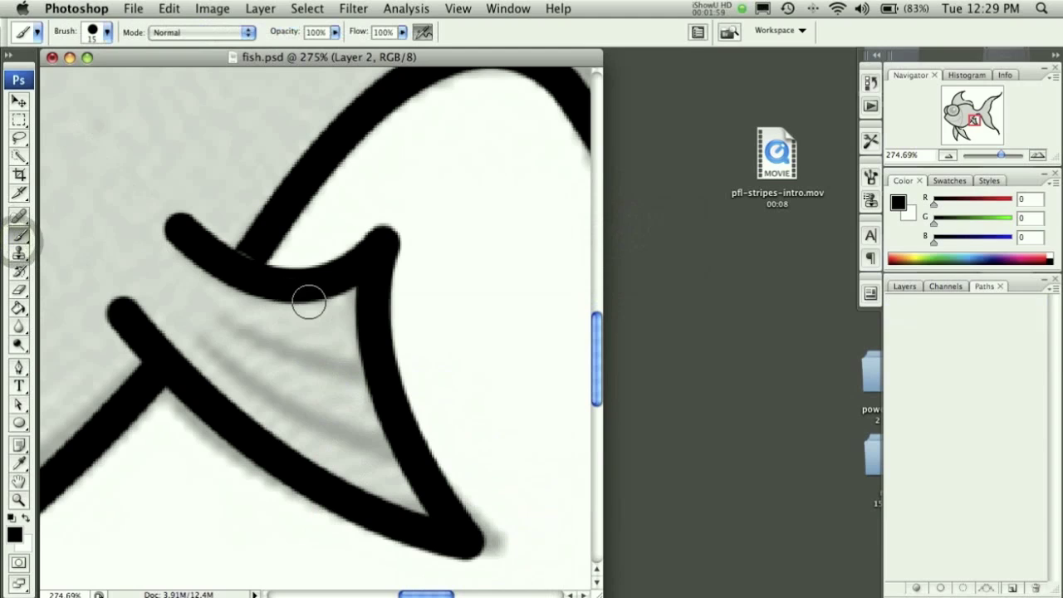
{"action": "right_click", "coordinate": [259, 350]}
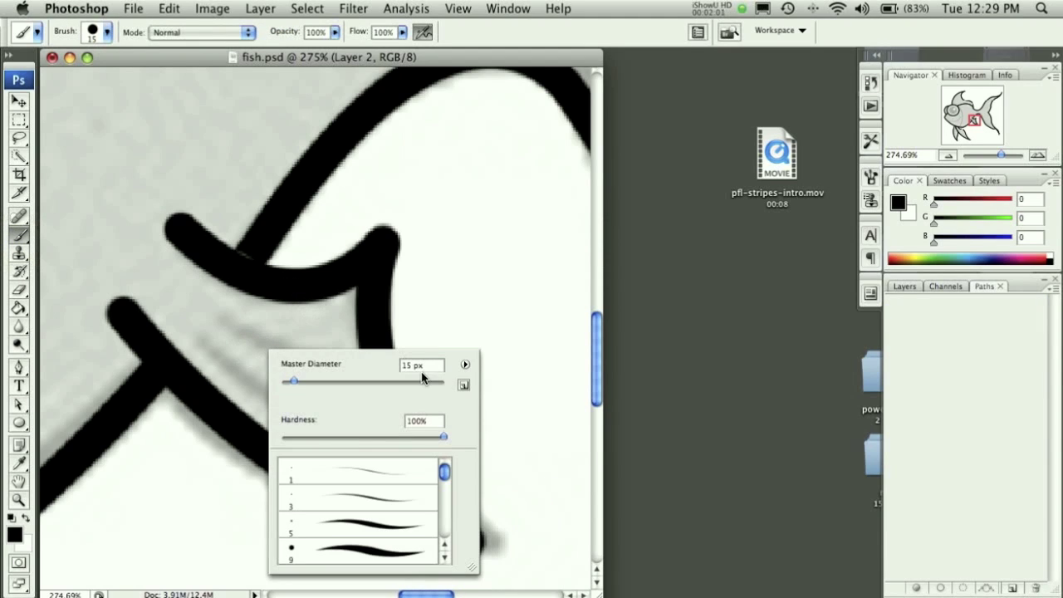
{"action": "key", "text": "Down"}
{"action": "key", "text": "Down"}
{"action": "key", "text": "Down"}
{"action": "key", "text": "Down"}
{"action": "key", "text": "Down"}
{"action": "key", "text": "Down"}
{"action": "key", "text": "Down"}
{"action": "key", "text": "Down"}
{"action": "type", "text": "5"}
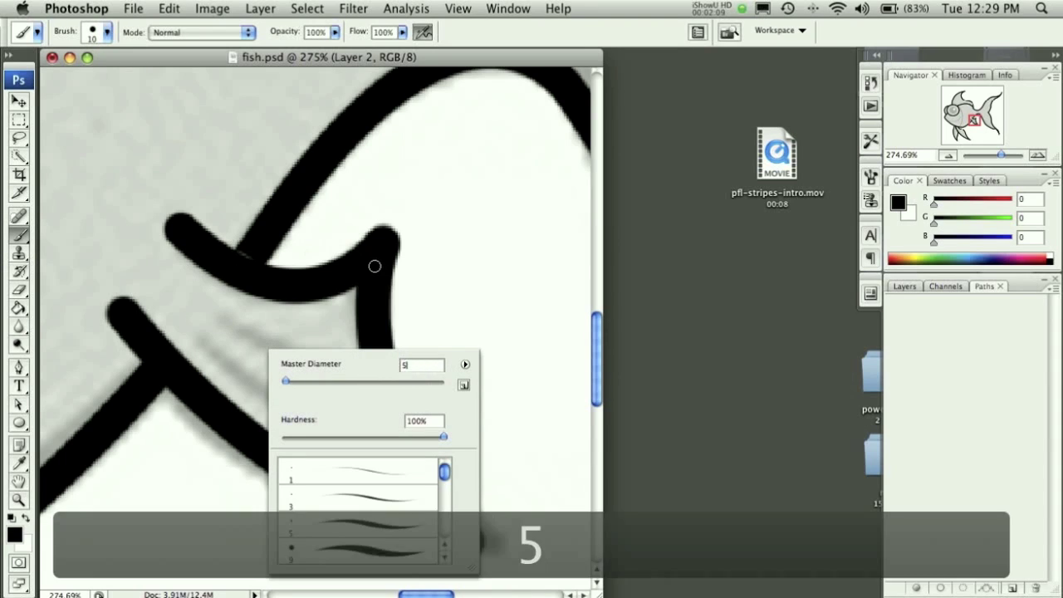
{"action": "left_click", "coordinate": [19, 366]}
Step: Ink the first rib line inside the fin with a thin black stroke and delete its path
{"action": "left_click", "coordinate": [211, 316]}
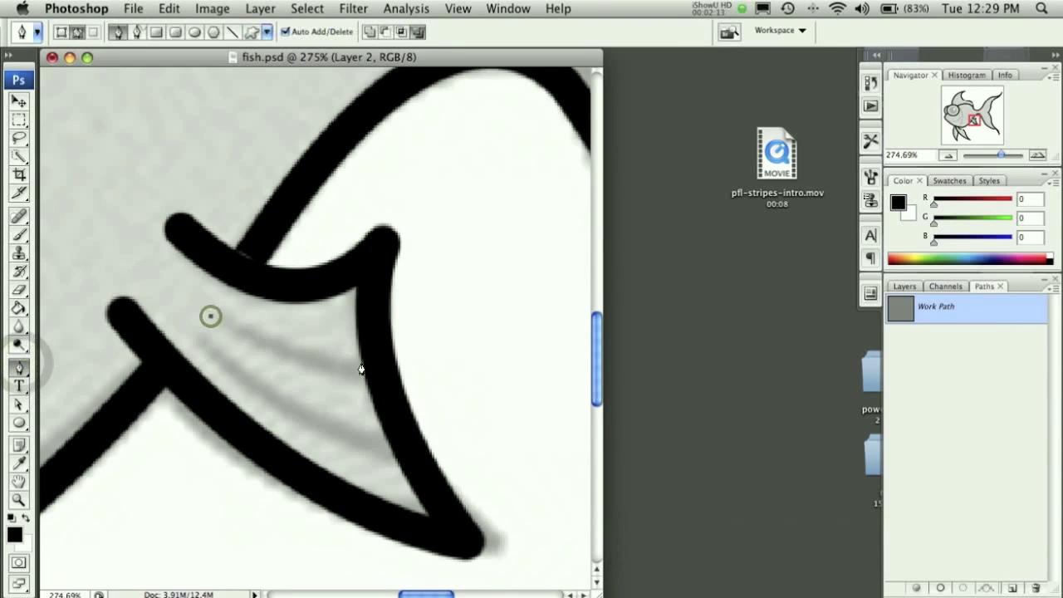
{"action": "left_click_drag", "start_coordinate": [363, 368], "coordinate": [409, 373]}
{"action": "right_click", "coordinate": [331, 376]}
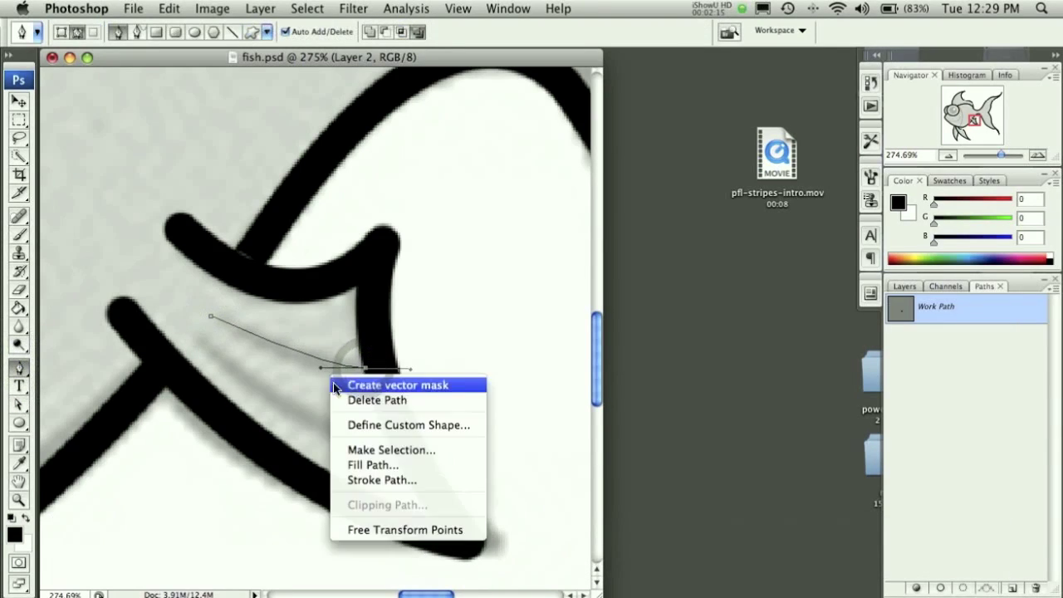
{"action": "left_click", "coordinate": [384, 480]}
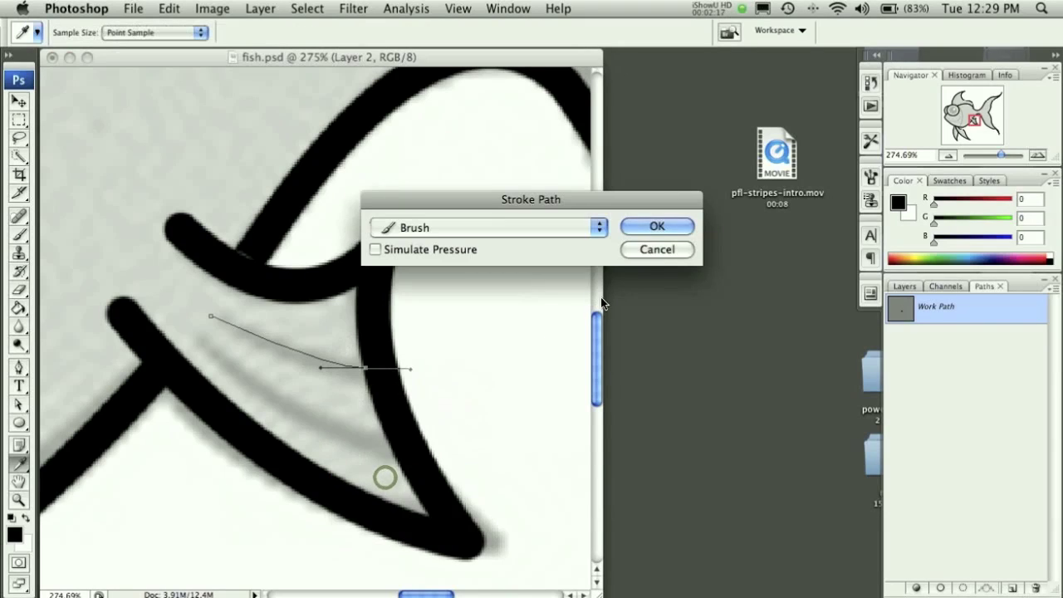
{"action": "left_click", "coordinate": [643, 229]}
{"action": "right_click", "coordinate": [400, 318]}
{"action": "left_click", "coordinate": [463, 343]}
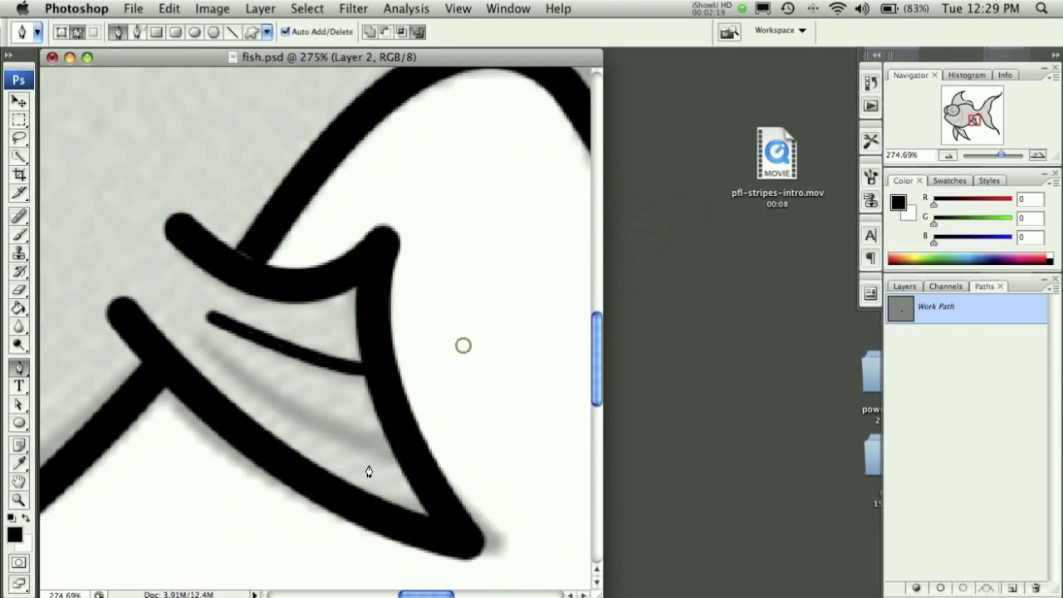
Step: Ink the second rib line along the sketch in black and delete its path
{"action": "left_click", "coordinate": [396, 446]}
{"action": "left_click_drag", "start_coordinate": [194, 340], "coordinate": [119, 260]}
{"action": "right_click", "coordinate": [230, 369]}
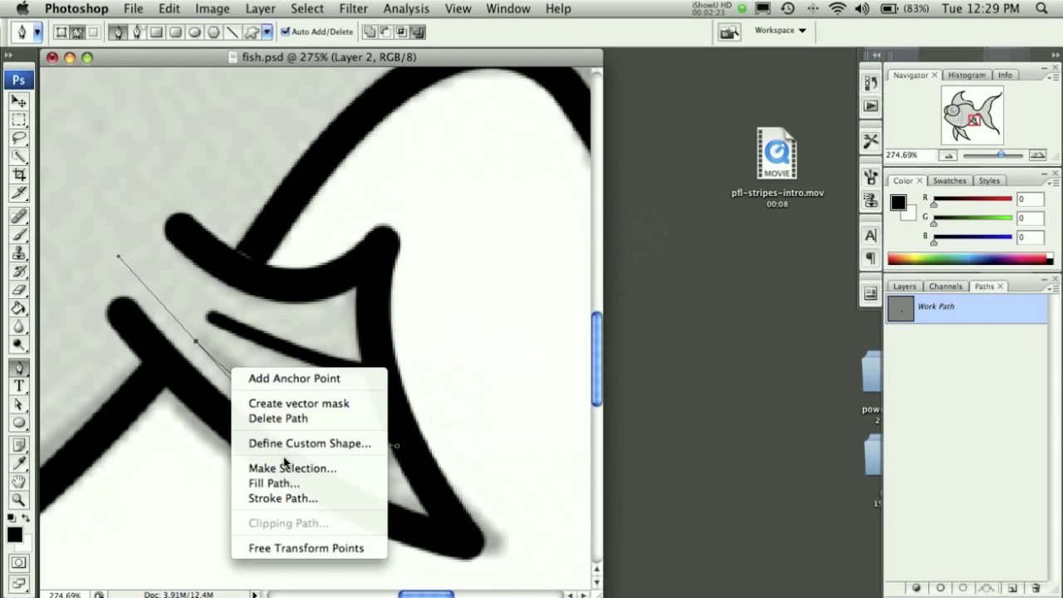
{"action": "left_click", "coordinate": [293, 498]}
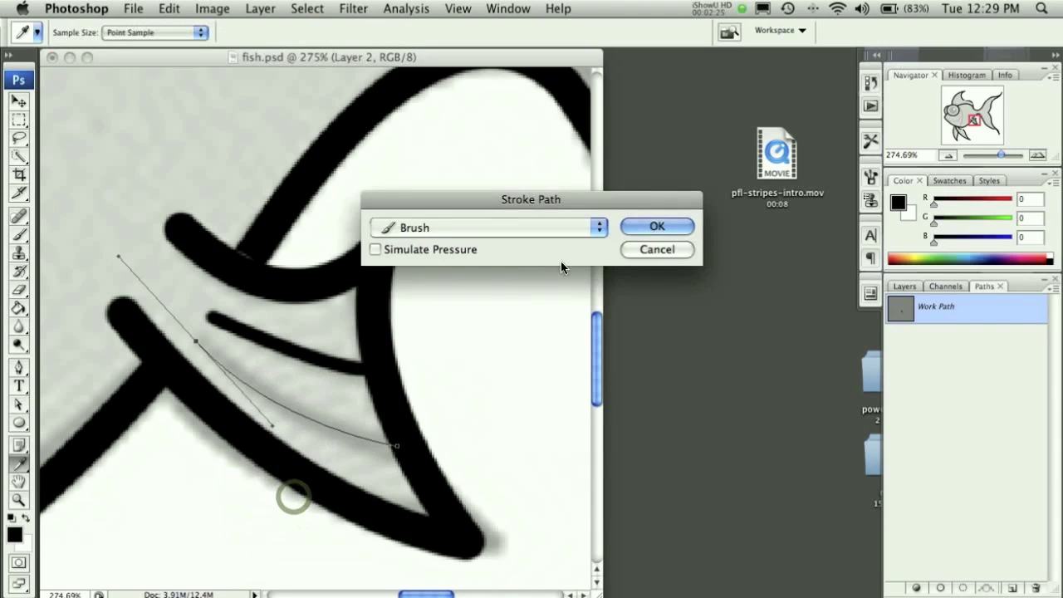
{"action": "left_click", "coordinate": [669, 225]}
{"action": "right_click", "coordinate": [374, 344]}
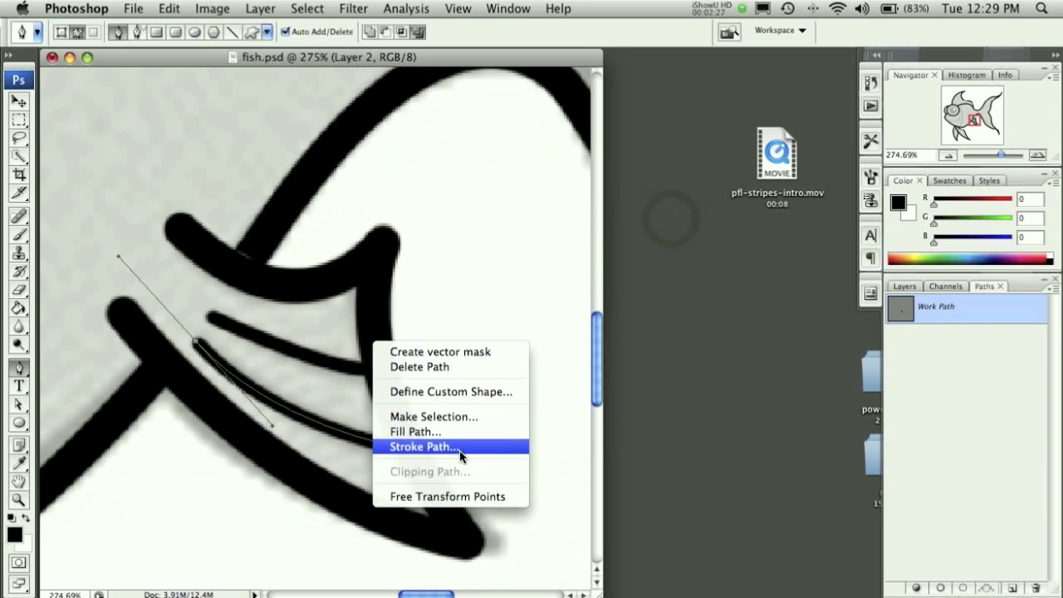
{"action": "left_click", "coordinate": [426, 367]}
Step: Make white the painting colour and zoom out to see the whole fish
{"action": "left_click_drag", "start_coordinate": [214, 313], "coordinate": [304, 407]}
{"action": "key", "text": "z"}
{"action": "left_click", "coordinate": [23, 514]}
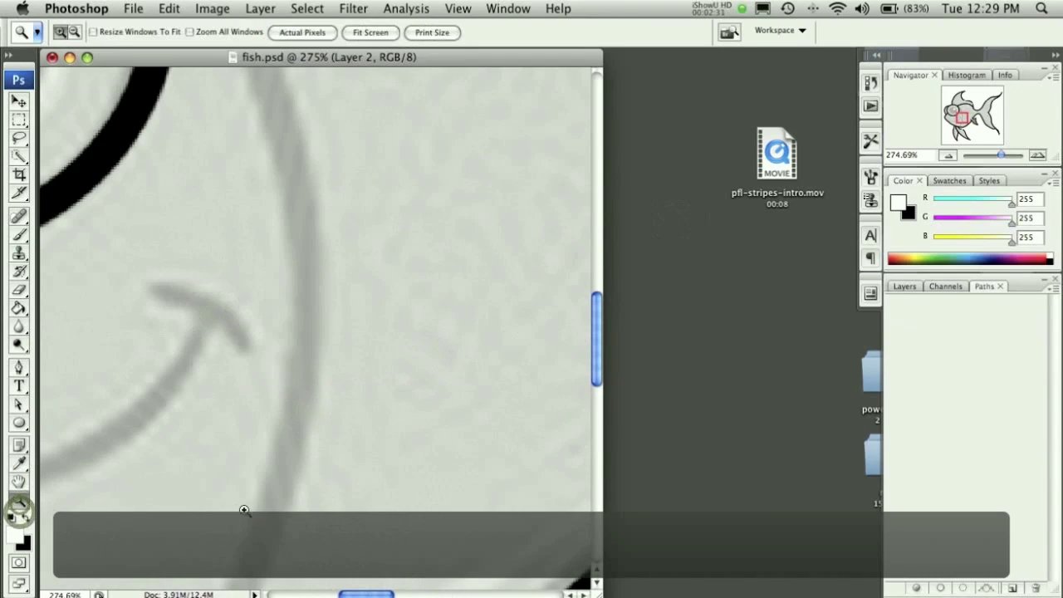
{"action": "left_click", "coordinate": [253, 501], "text": "alt"}
{"action": "left_click", "coordinate": [237, 392], "text": "alt"}
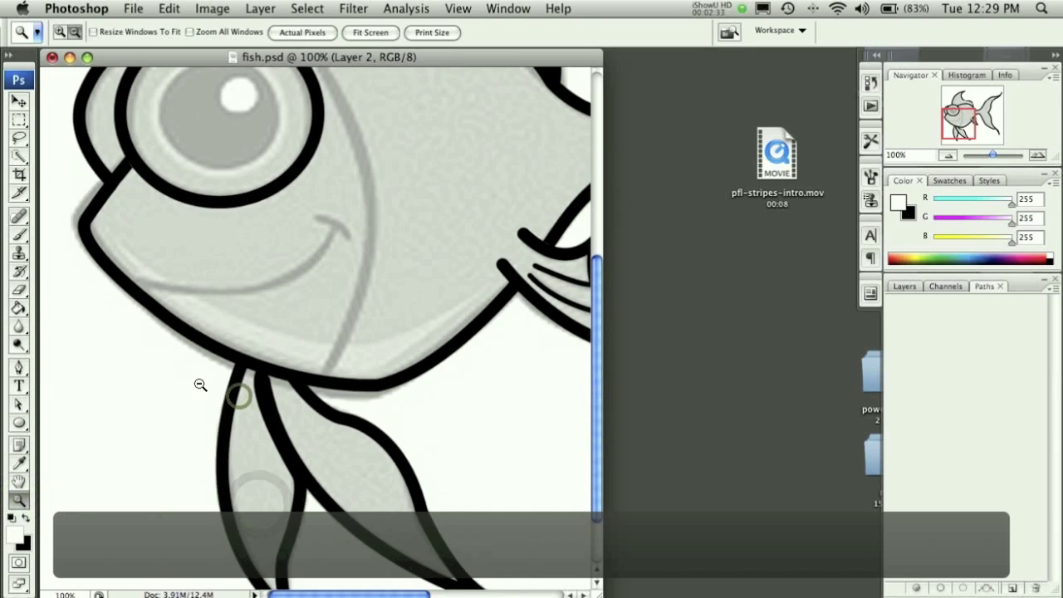
{"action": "left_click", "coordinate": [199, 383], "text": "alt"}
Step: Zoom in on the mouth and draw a curved Pen path along the smile with a hooked end
{"action": "left_click", "coordinate": [236, 331]}
{"action": "left_click", "coordinate": [152, 341]}
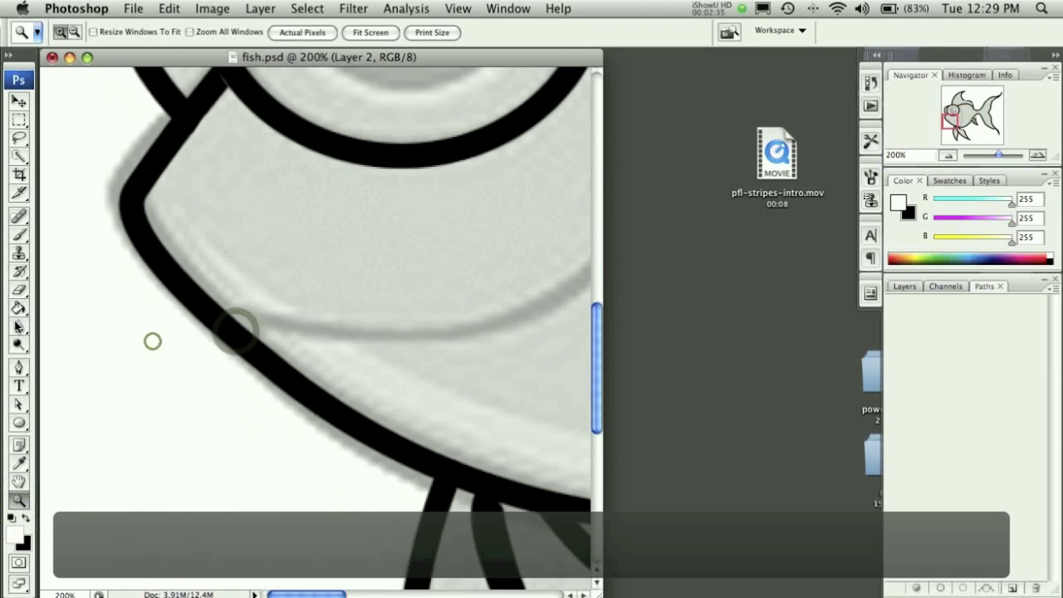
{"action": "left_click", "coordinate": [20, 367]}
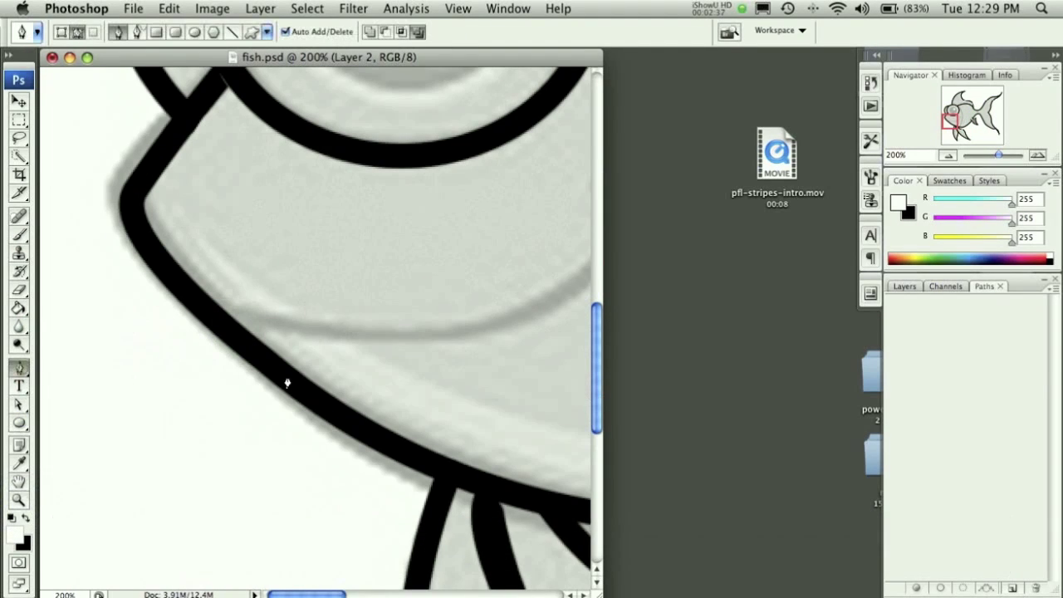
{"action": "left_click_drag", "start_coordinate": [353, 377], "coordinate": [207, 430]}
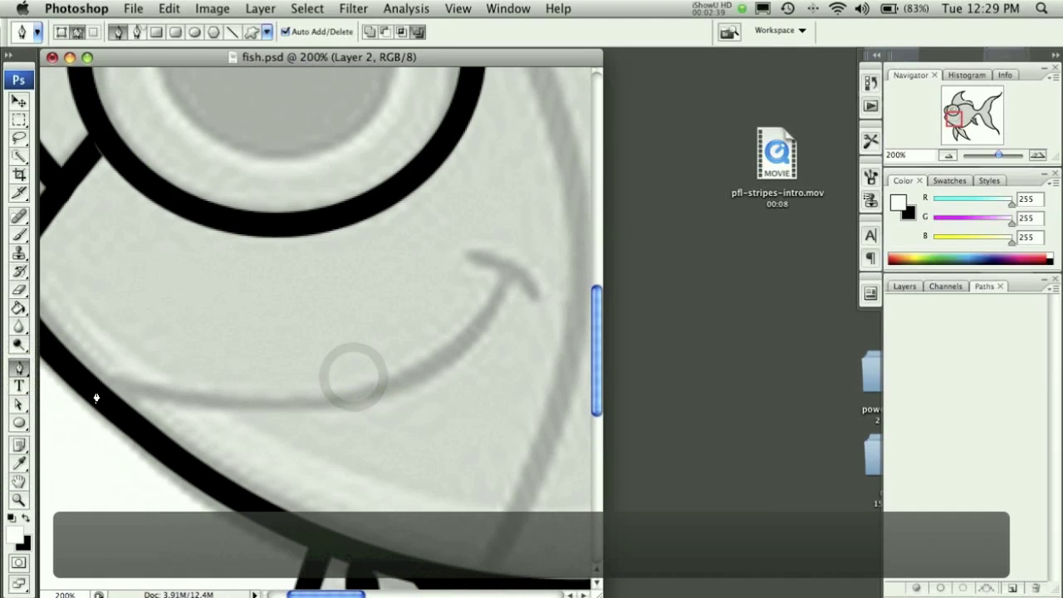
{"action": "left_click", "coordinate": [95, 388]}
{"action": "left_click_drag", "start_coordinate": [510, 275], "coordinate": [562, 118]}
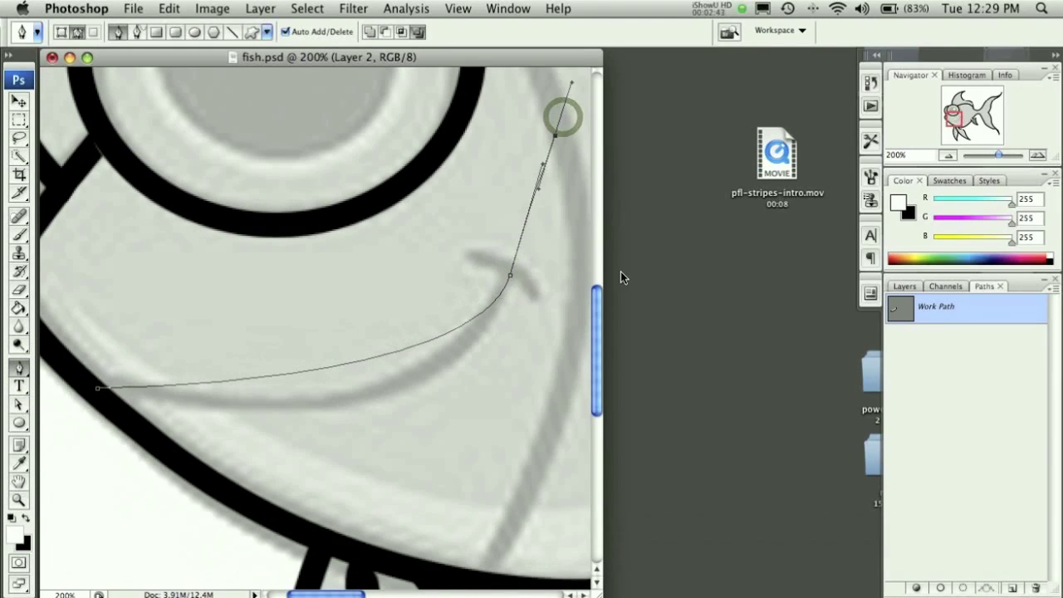
{"action": "key", "text": "super+z"}
{"action": "key", "text": "super+z"}
{"action": "key", "text": "alt+super+z"}
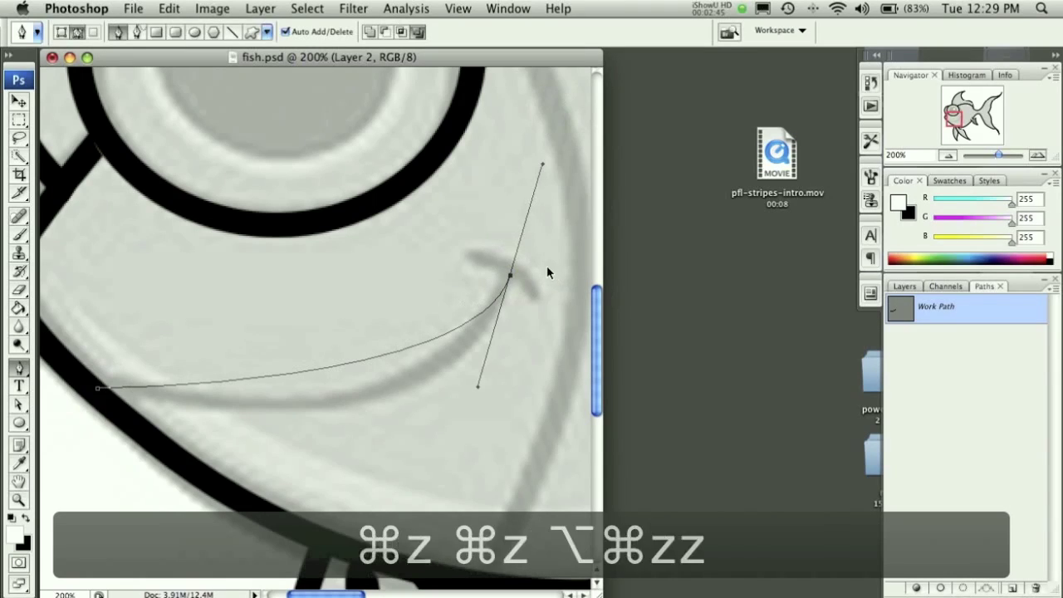
{"action": "key", "text": "alt+super+z"}
{"action": "left_click_drag", "start_coordinate": [501, 273], "coordinate": [479, 78]}
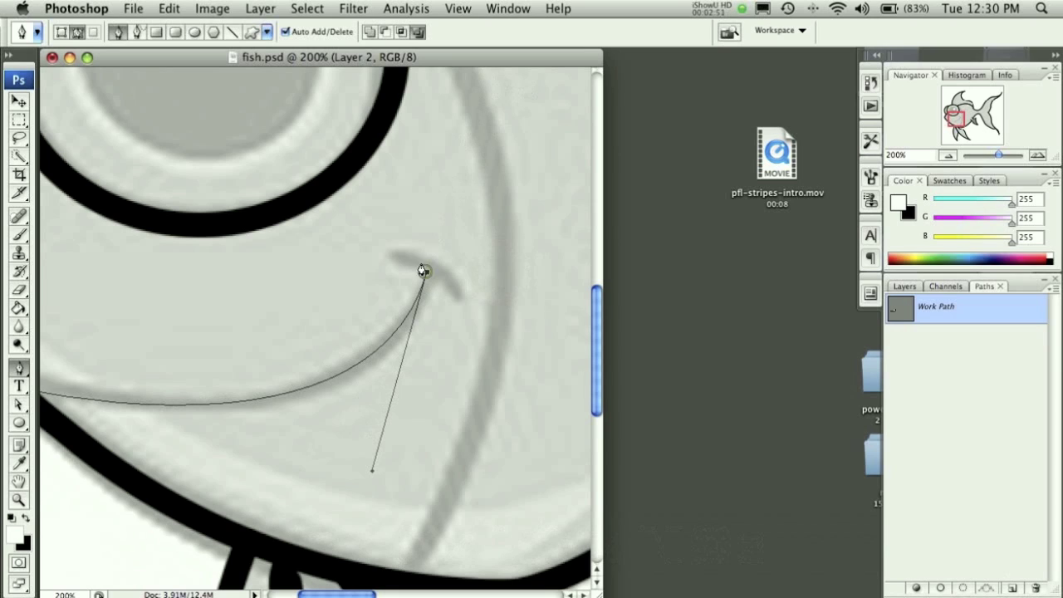
{"action": "left_click_drag", "start_coordinate": [402, 260], "coordinate": [382, 264]}
{"action": "left_click_drag", "start_coordinate": [456, 294], "coordinate": [486, 331]}
Step: Undo the accidental white stroke on the smile and make black the painting colour again
{"action": "right_click", "coordinate": [442, 300]}
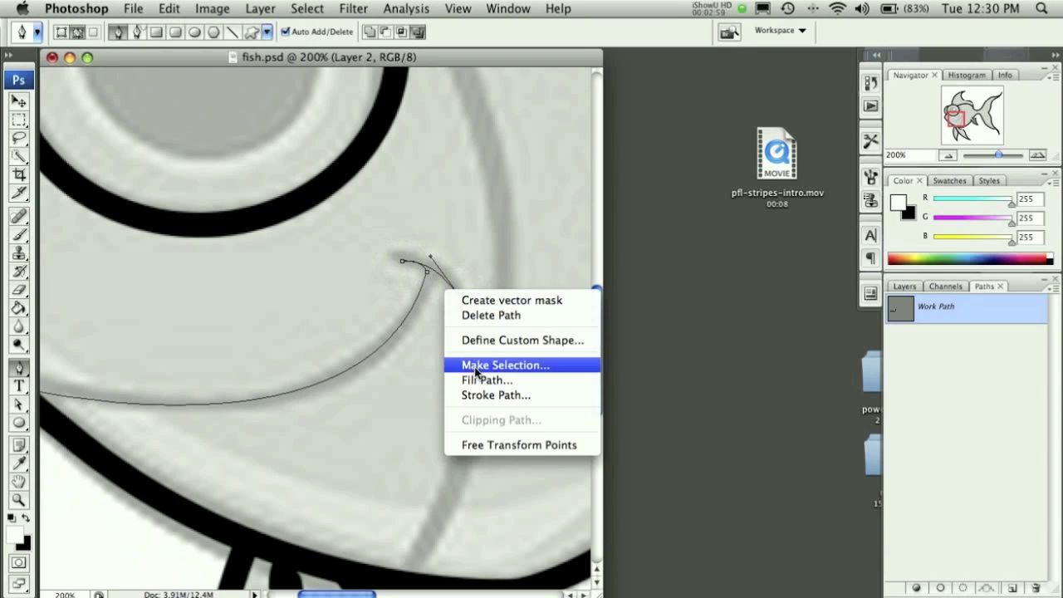
{"action": "left_click", "coordinate": [494, 399]}
{"action": "left_click", "coordinate": [668, 230]}
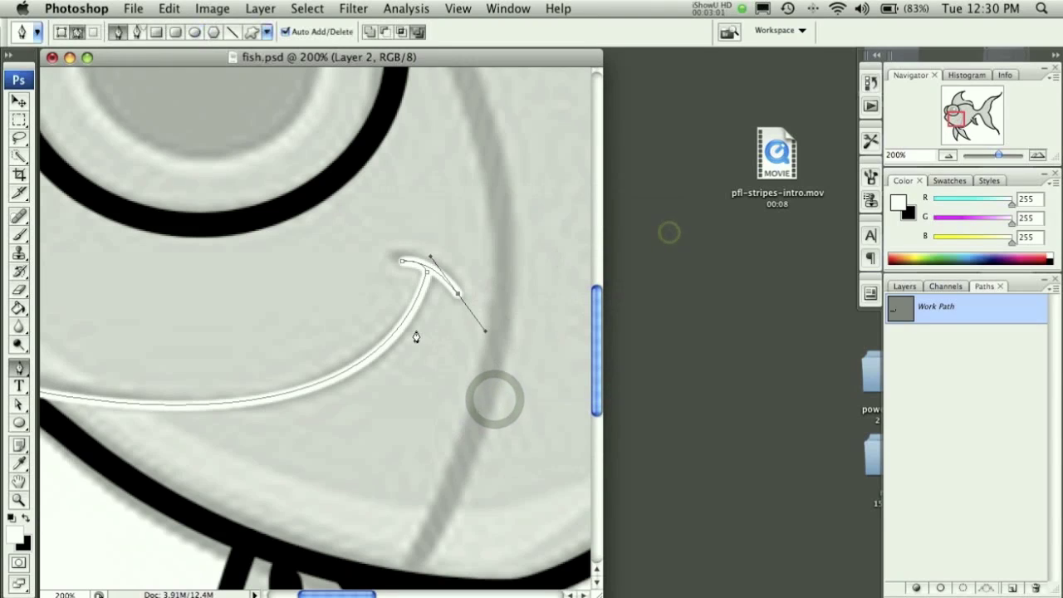
{"action": "key", "text": "super+z"}
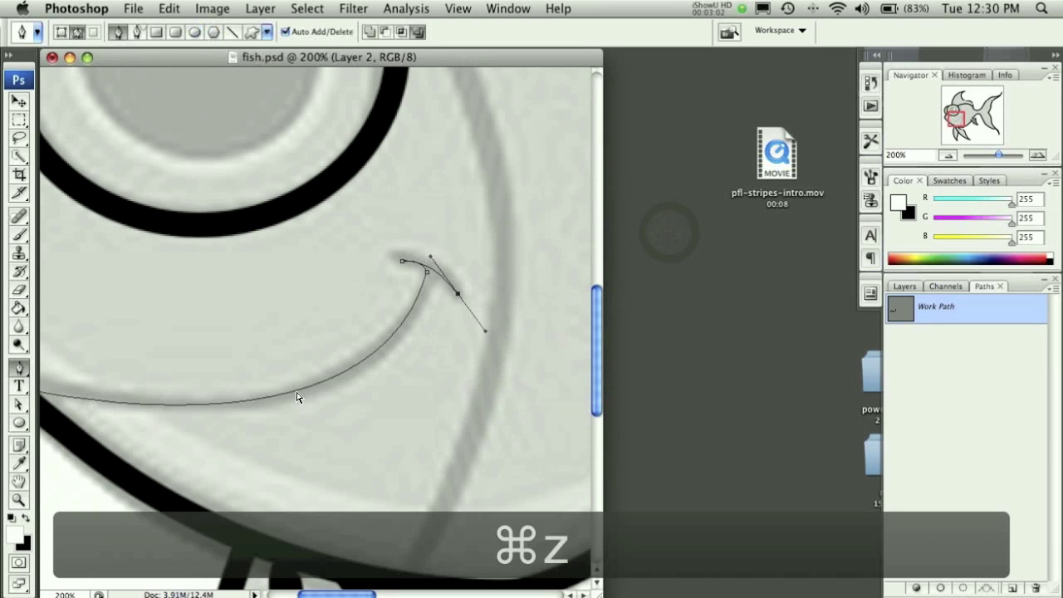
{"action": "left_click", "coordinate": [24, 520]}
Step: Stroke the smile path in black and delete the guide path
{"action": "right_click", "coordinate": [352, 348]}
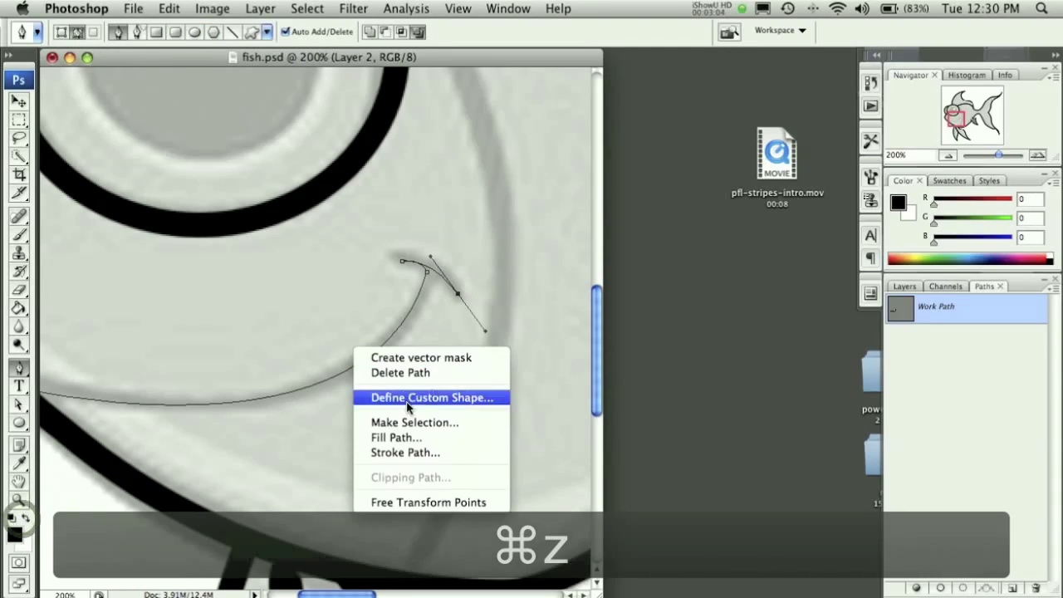
{"action": "left_click", "coordinate": [404, 452]}
{"action": "left_click", "coordinate": [655, 231]}
{"action": "right_click", "coordinate": [461, 299]}
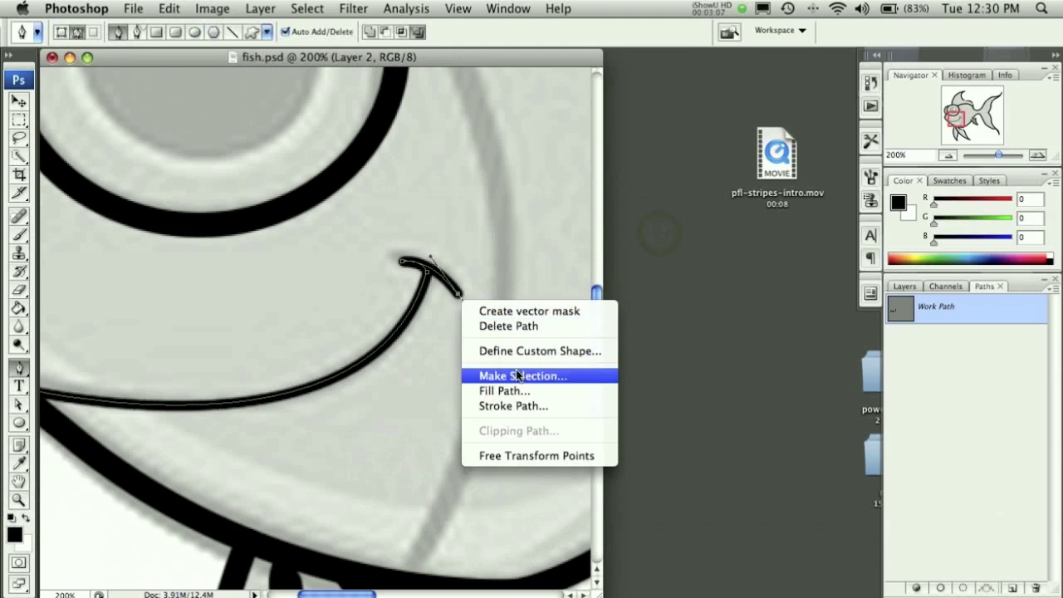
{"action": "left_click", "coordinate": [518, 325]}
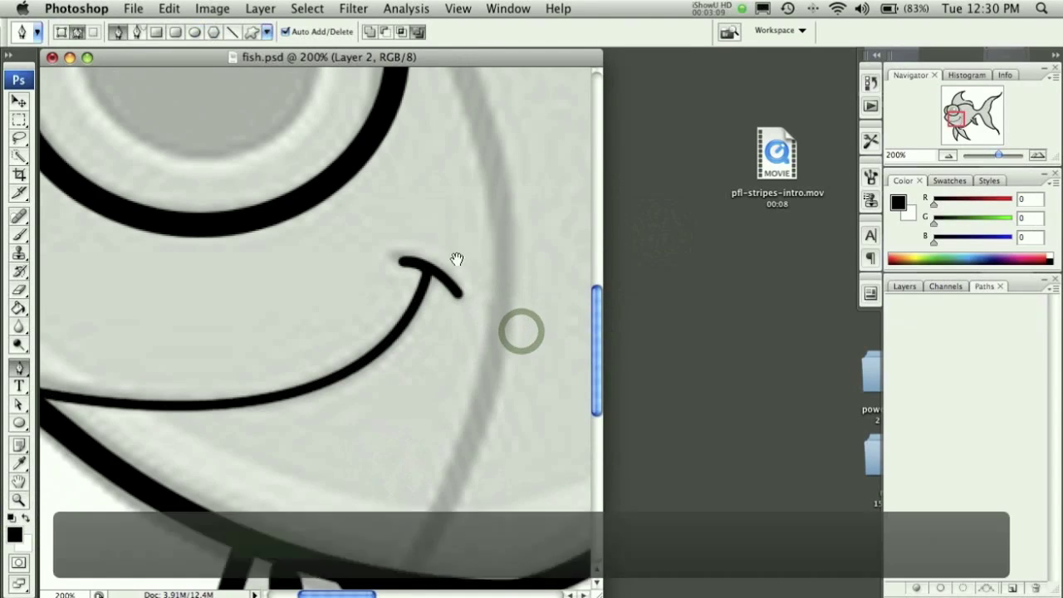
{"action": "left_click_drag", "start_coordinate": [457, 259], "coordinate": [415, 457]}
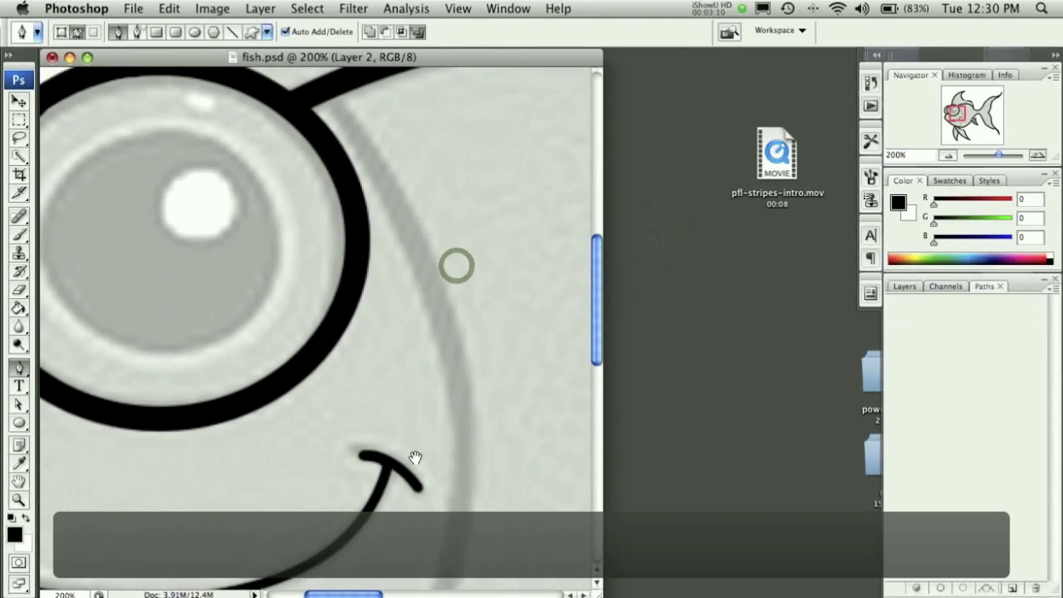
Step: Set the brush master diameter to 10 px
{"action": "left_click", "coordinate": [23, 238]}
{"action": "right_click", "coordinate": [381, 137]}
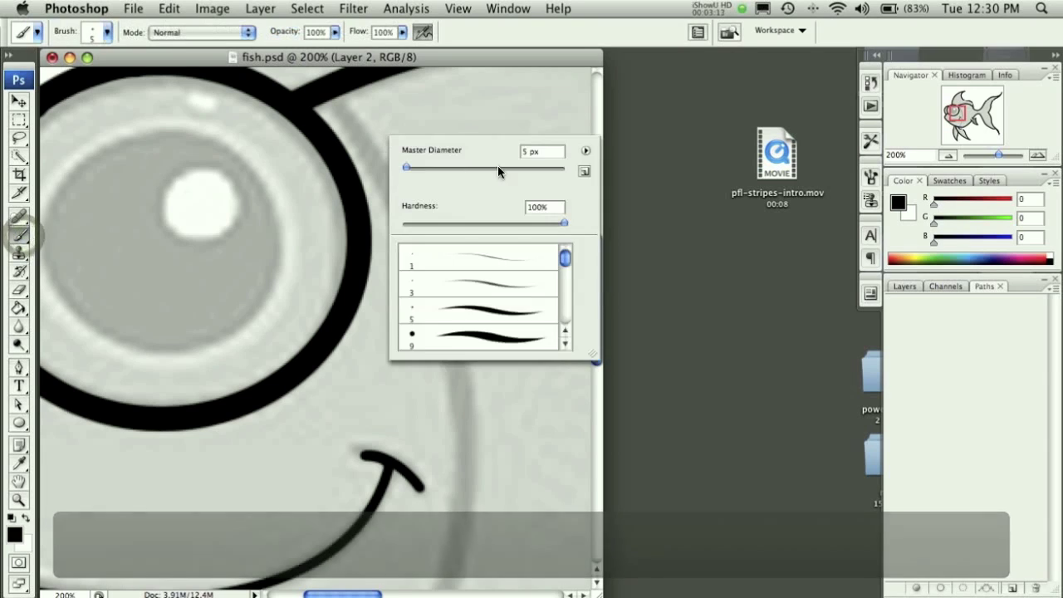
{"action": "left_click", "coordinate": [554, 165]}
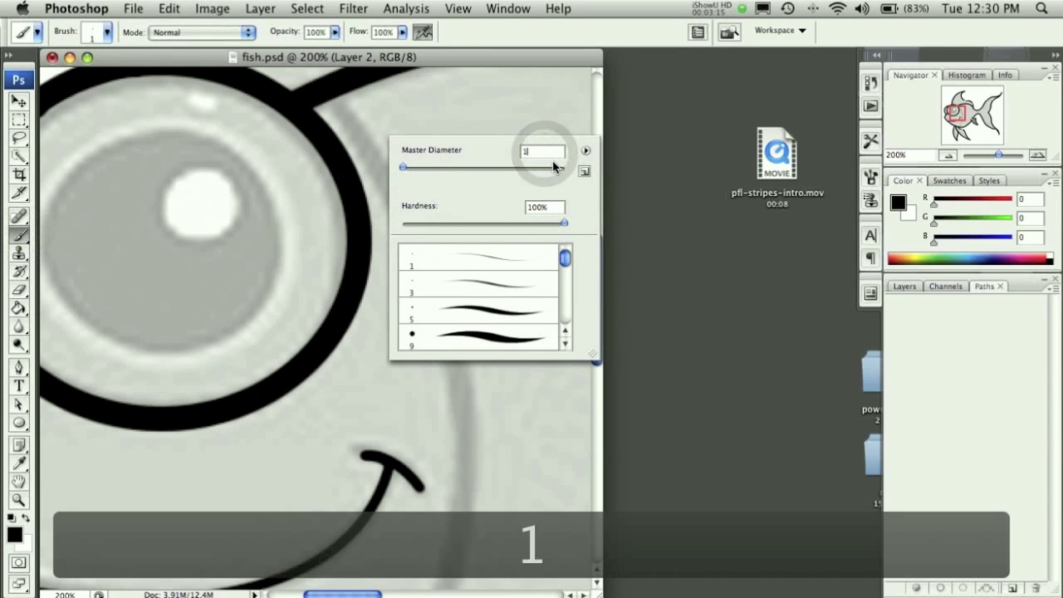
{"action": "type", "text": "0"}
{"action": "left_click", "coordinate": [419, 56]}
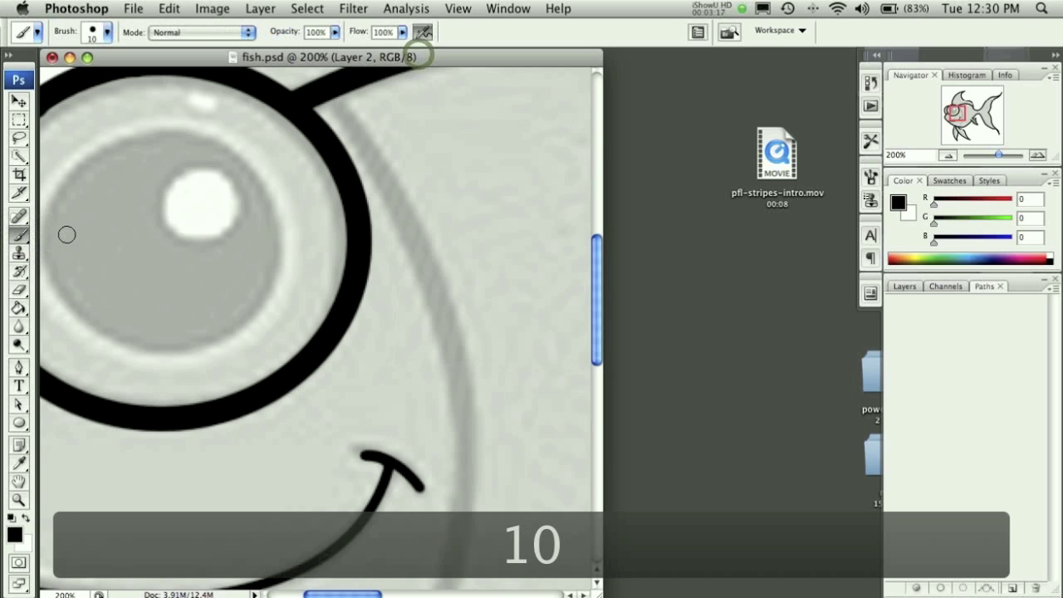
Step: Zoom out to 50% and draw a curved gill path from the top of the eye to the lower body
{"action": "left_click", "coordinate": [19, 366]}
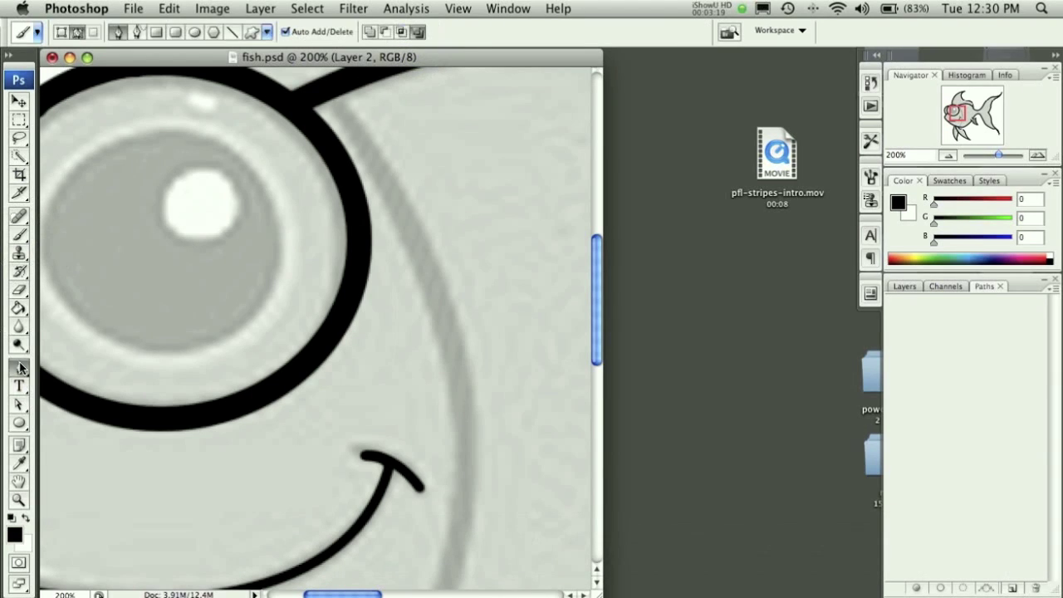
{"action": "left_click", "coordinate": [325, 87]}
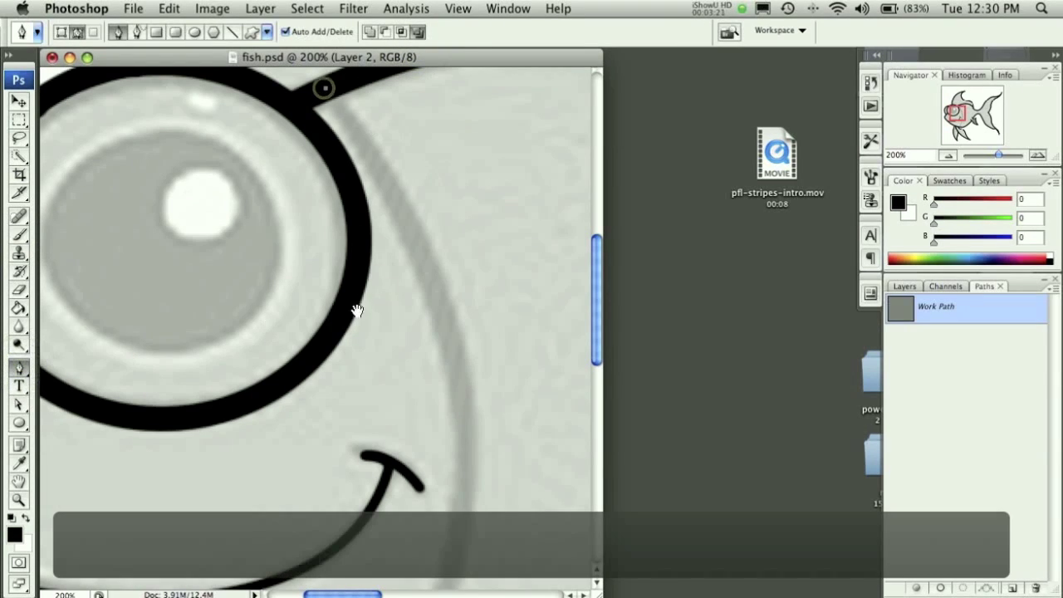
{"action": "left_click", "coordinate": [19, 498]}
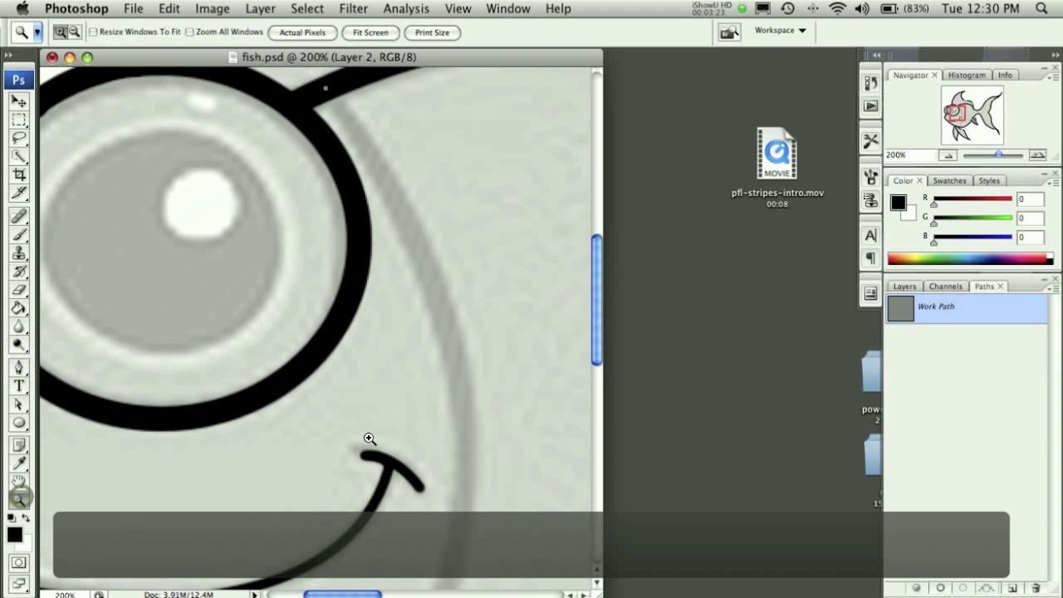
{"action": "left_click", "coordinate": [380, 407], "text": "alt"}
{"action": "left_click", "coordinate": [380, 408], "text": "alt"}
{"action": "left_click", "coordinate": [380, 408], "text": "alt"}
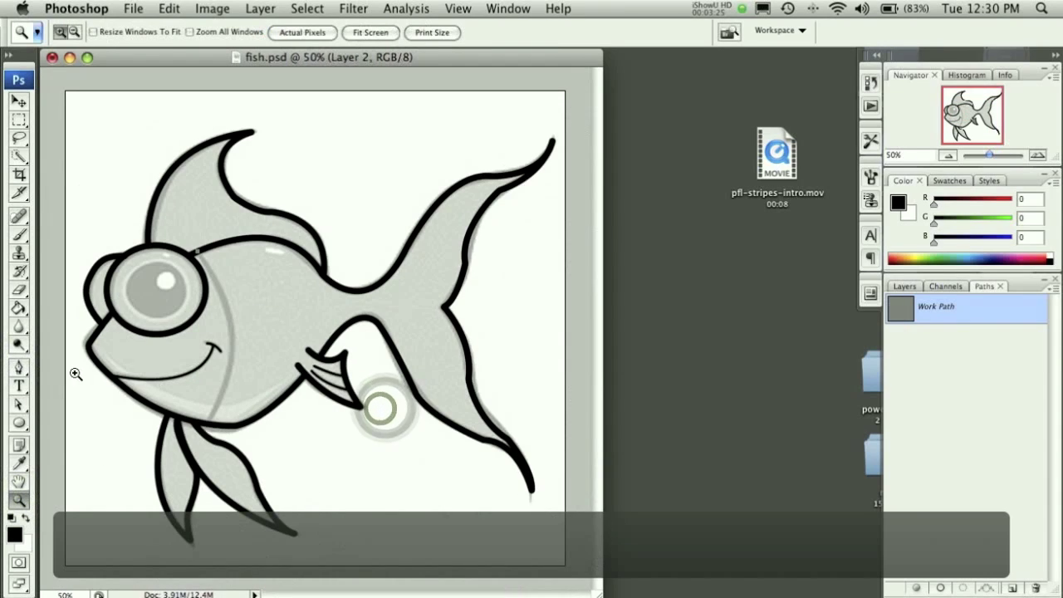
{"action": "left_click", "coordinate": [19, 367]}
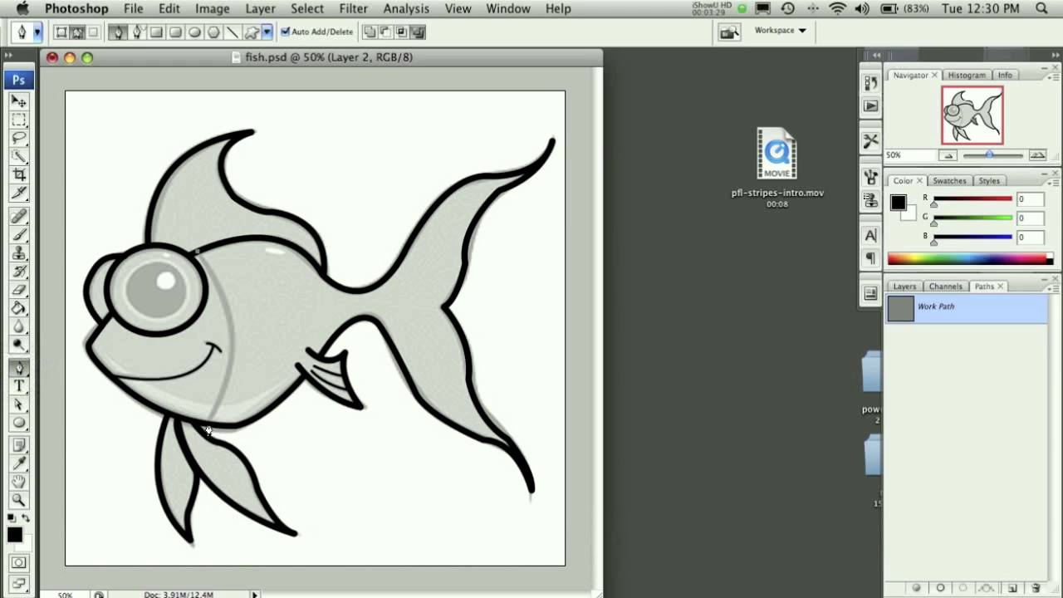
{"action": "left_click_drag", "start_coordinate": [205, 425], "coordinate": [146, 512]}
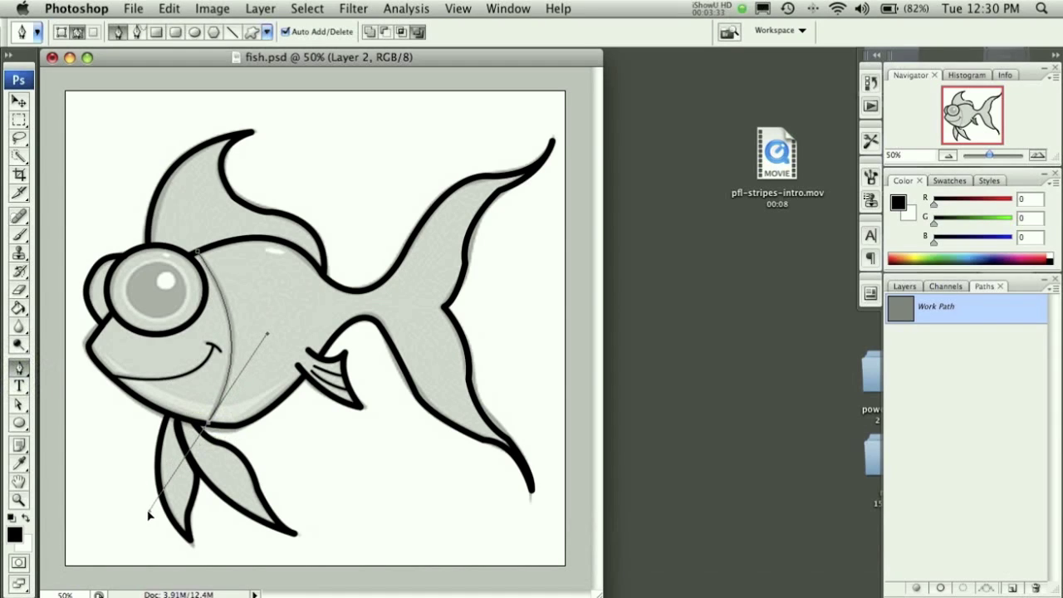
Step: Stroke the gill path in black and delete the guide path
{"action": "right_click", "coordinate": [182, 363]}
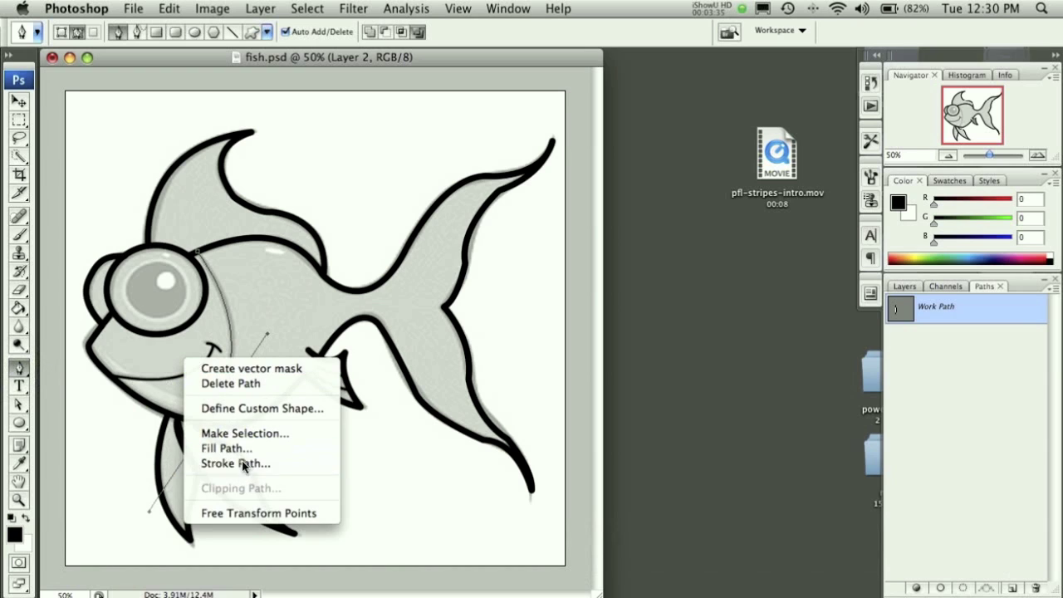
{"action": "left_click", "coordinate": [239, 462]}
{"action": "left_click", "coordinate": [627, 224]}
{"action": "right_click", "coordinate": [211, 330]}
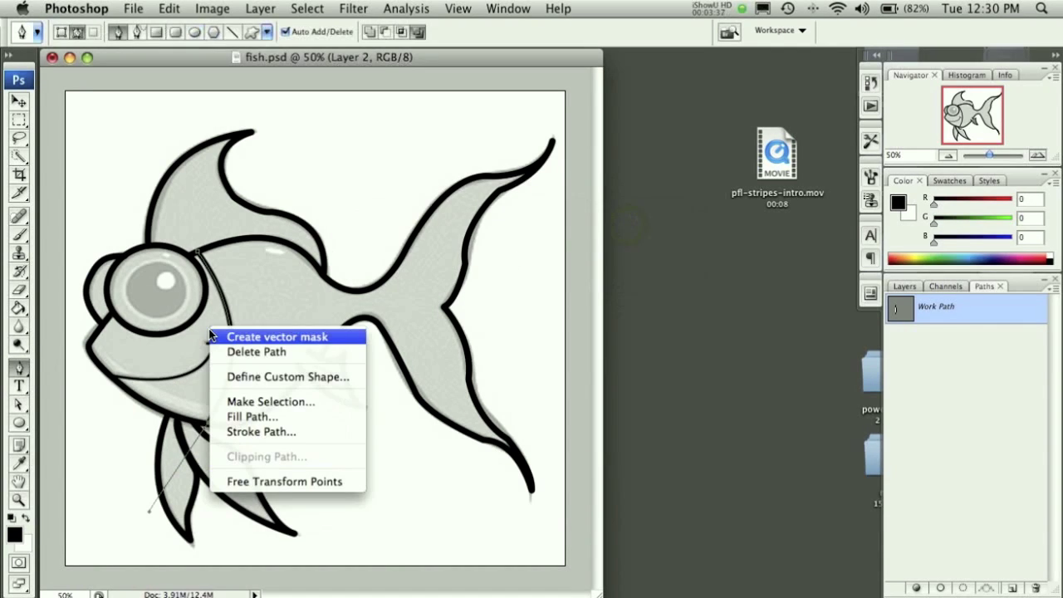
{"action": "left_click", "coordinate": [289, 350]}
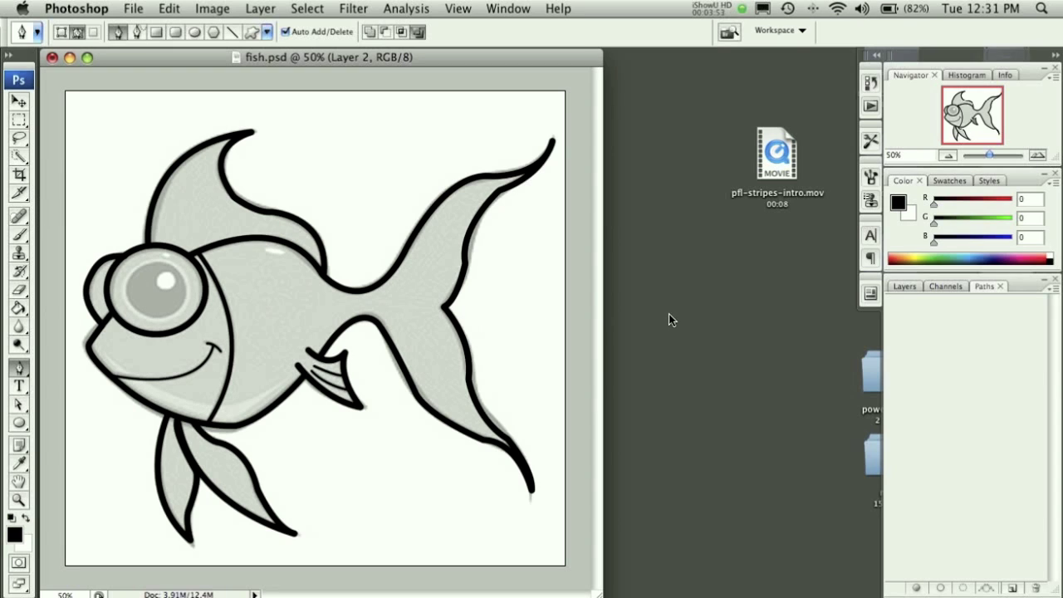
Step: Collapse the Layers, Channels and Paths panels, then reset to the Default Workspace layout
{"action": "double_click", "coordinate": [904, 285]}
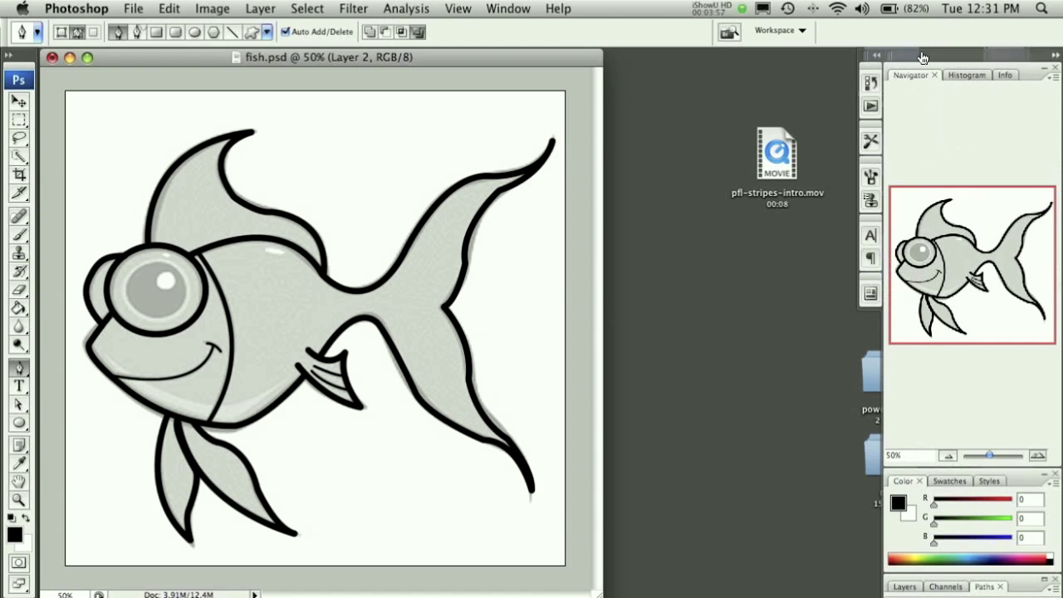
{"action": "left_click", "coordinate": [519, 8]}
{"action": "mouse_move", "coordinate": [598, 47]}
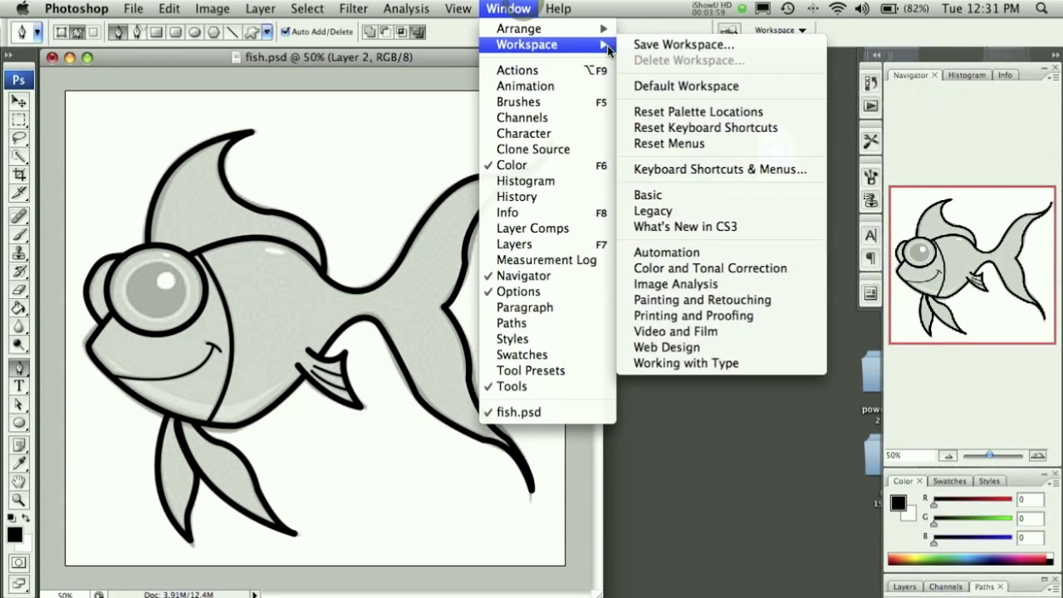
{"action": "left_click", "coordinate": [688, 87]}
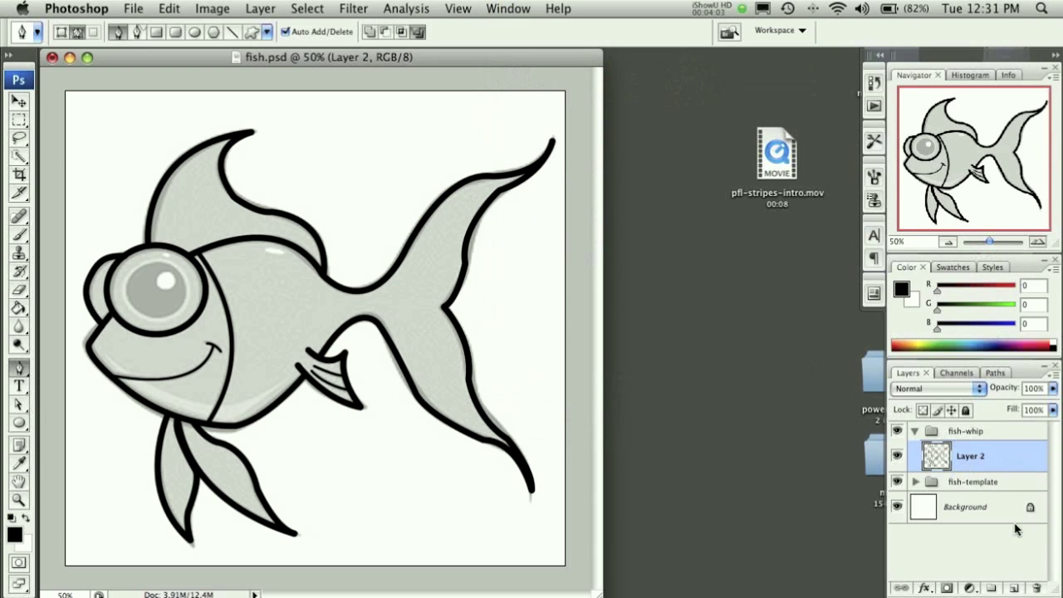
Step: Add a new layer named 'Color' and make Layer 2 active again
{"action": "left_click", "coordinate": [1014, 588]}
{"action": "double_click", "coordinate": [960, 455]}
{"action": "type", "text": "C"}
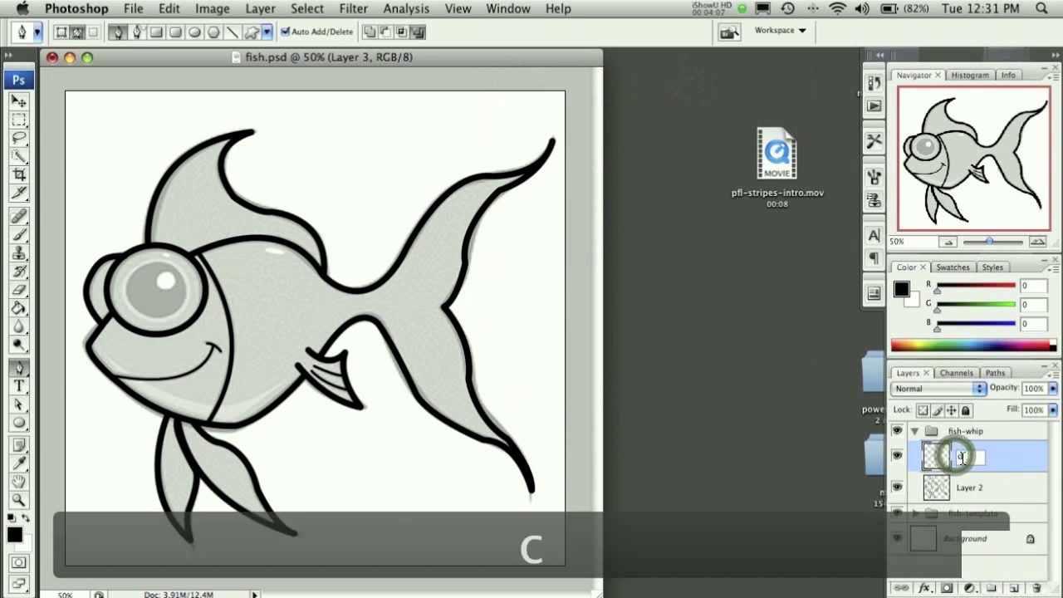
{"action": "type", "text": "olor"}
{"action": "key", "text": "Return"}
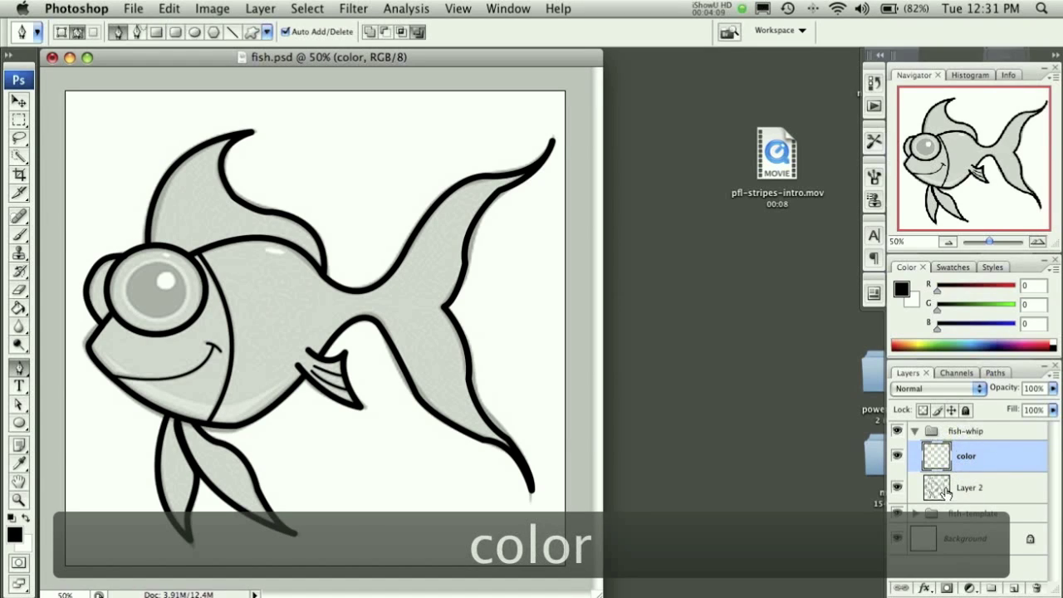
{"action": "left_click", "coordinate": [945, 493]}
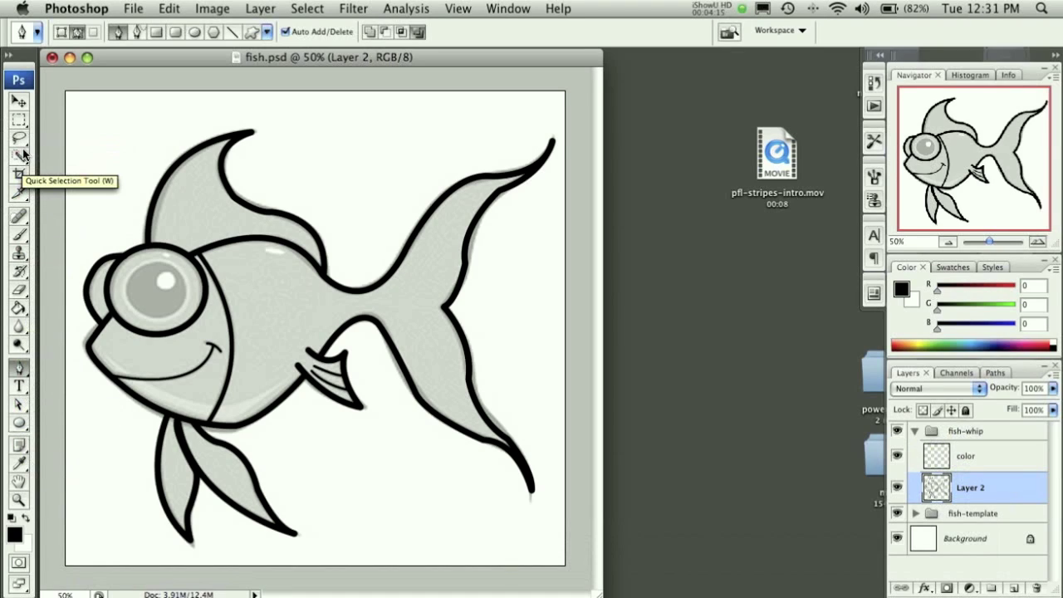
Step: Magic Wand-select the upper fin, body, tail, head and lower fins inside the outlines
{"action": "left_click_drag", "start_coordinate": [23, 154], "coordinate": [52, 167]}
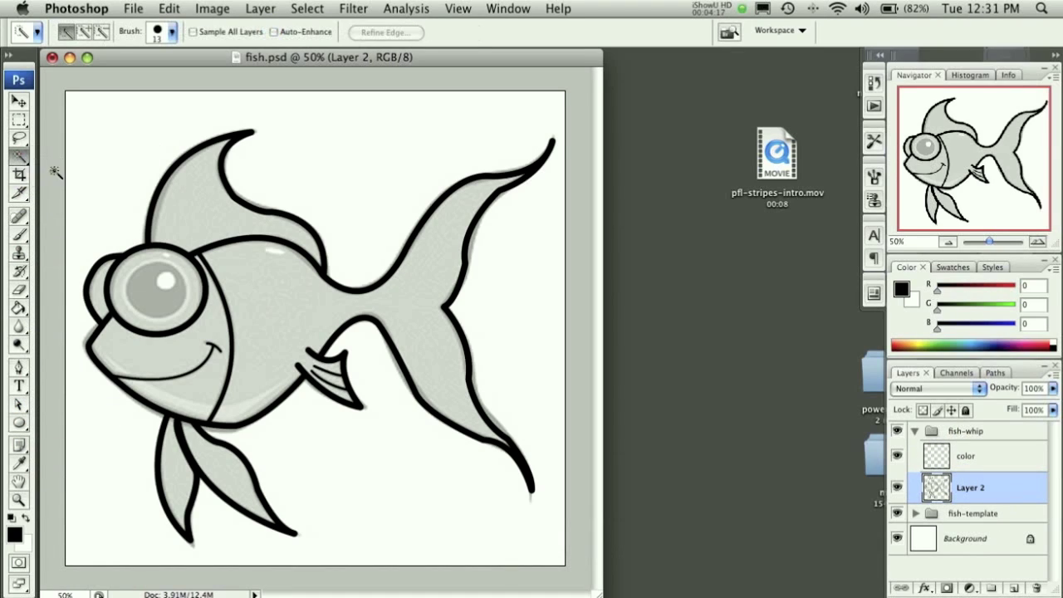
{"action": "left_click", "coordinate": [191, 200]}
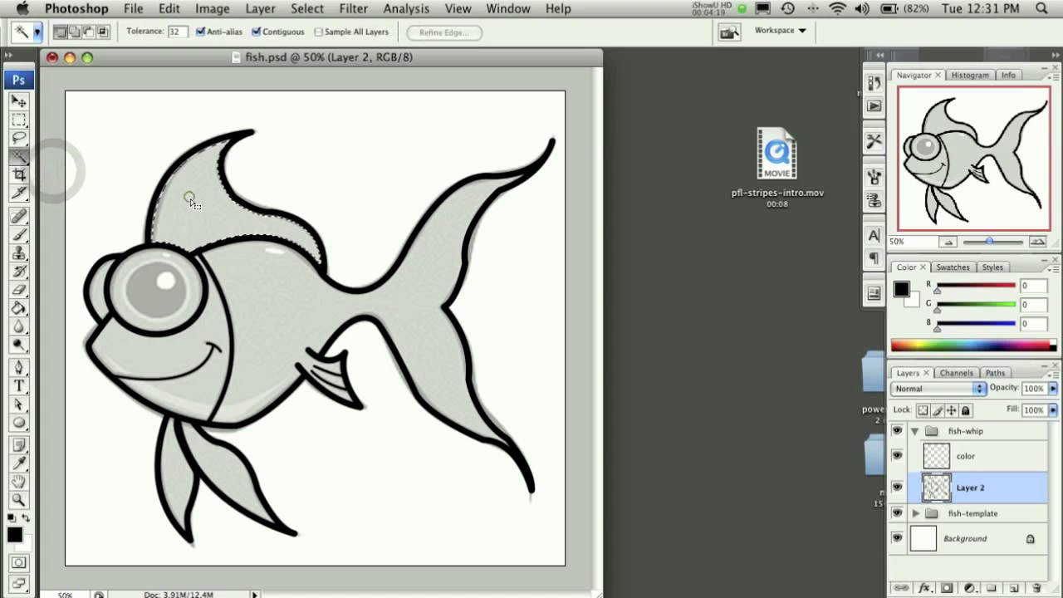
{"action": "left_click", "coordinate": [258, 298], "text": "shift"}
{"action": "left_click", "coordinate": [193, 332], "text": "shift"}
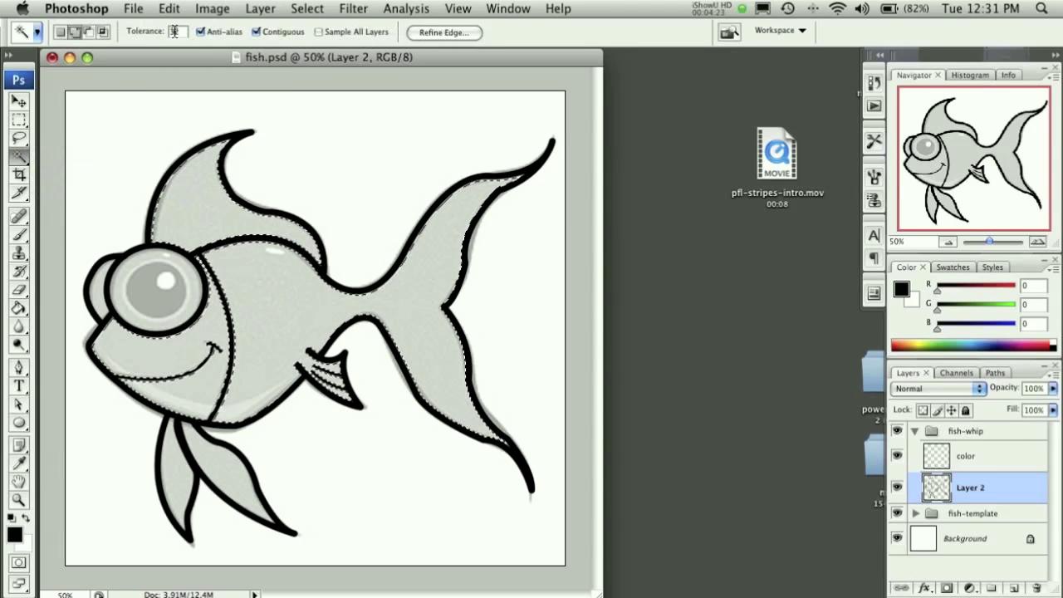
{"action": "type", "text": "2"}
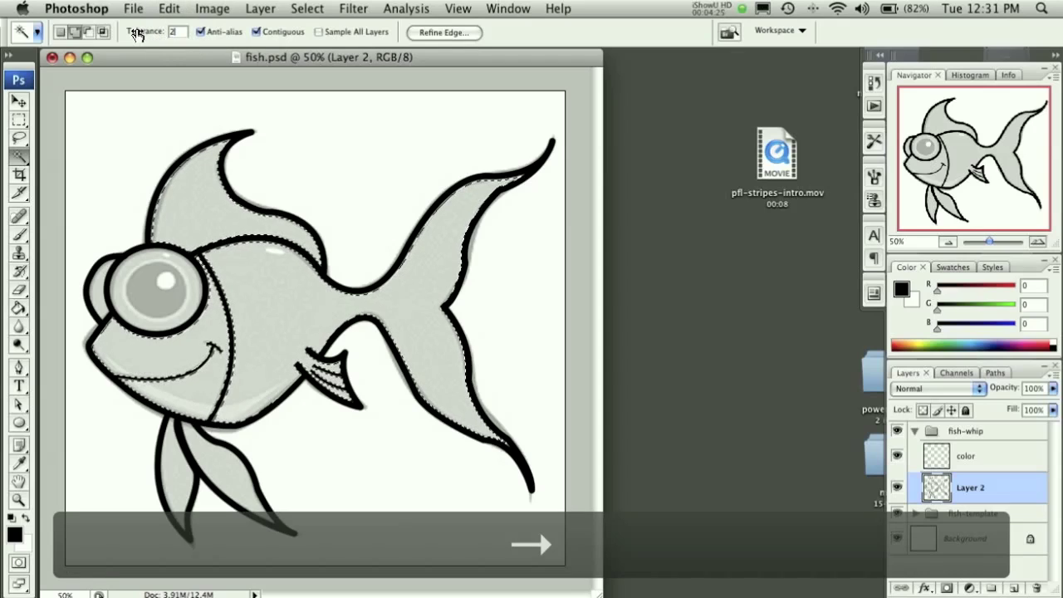
{"action": "type", "text": "00"}
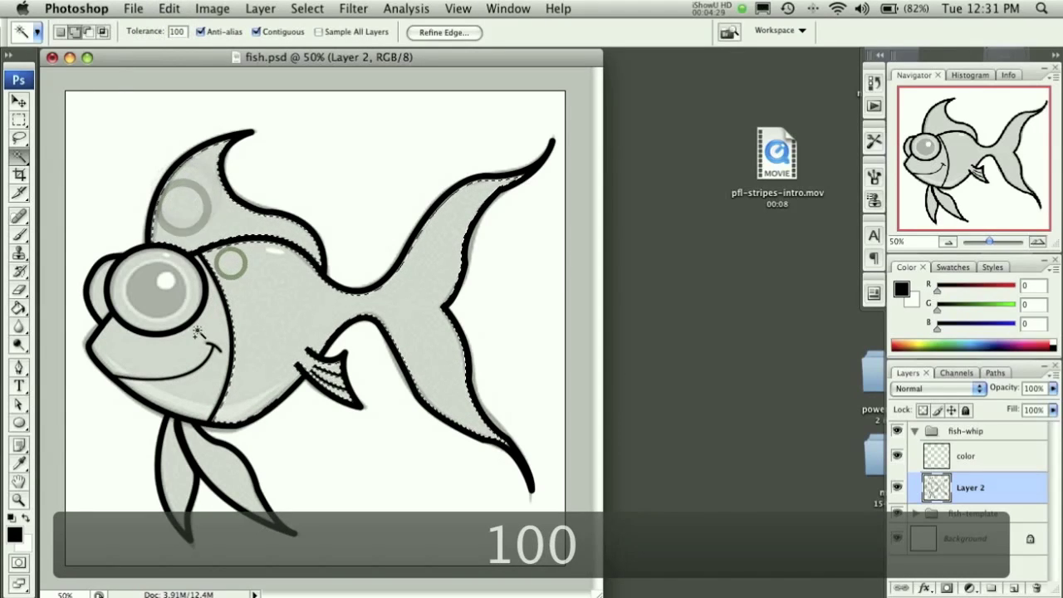
{"action": "left_click", "coordinate": [221, 451]}
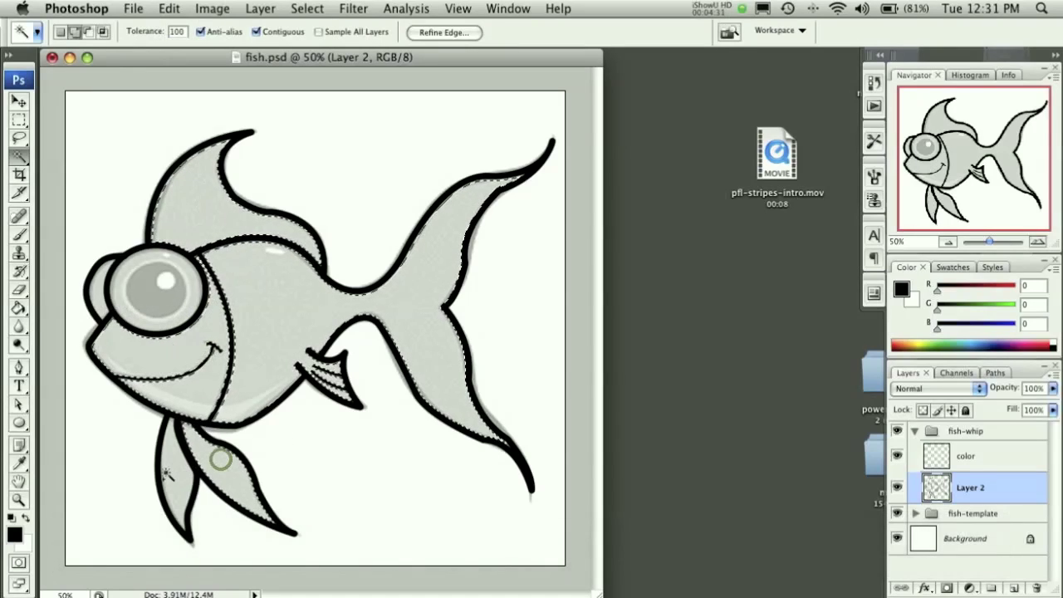
{"action": "left_click", "coordinate": [169, 471]}
{"action": "left_click", "coordinate": [210, 463]}
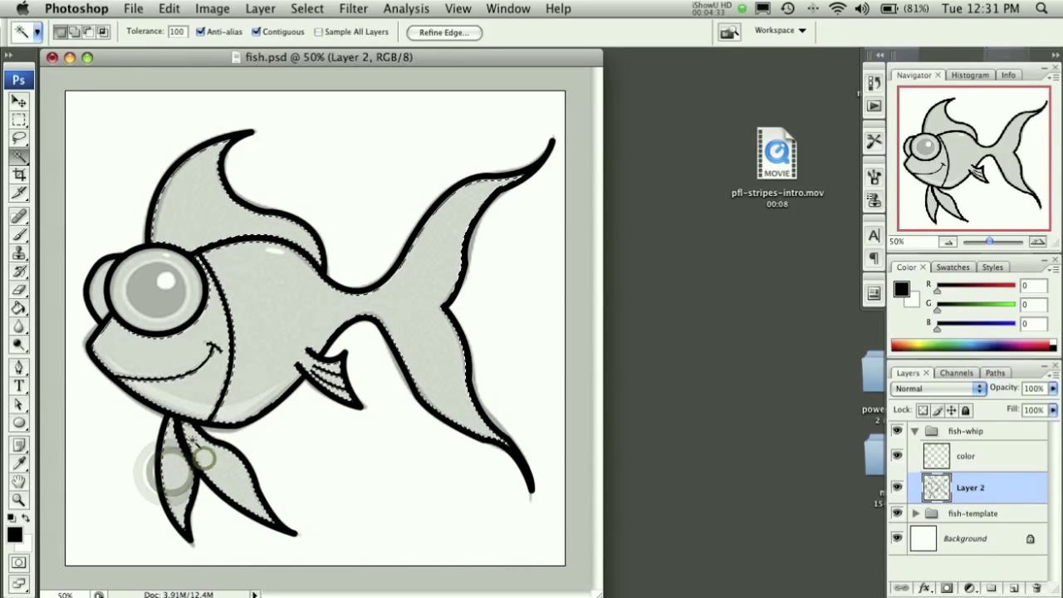
{"action": "left_click", "coordinate": [190, 438]}
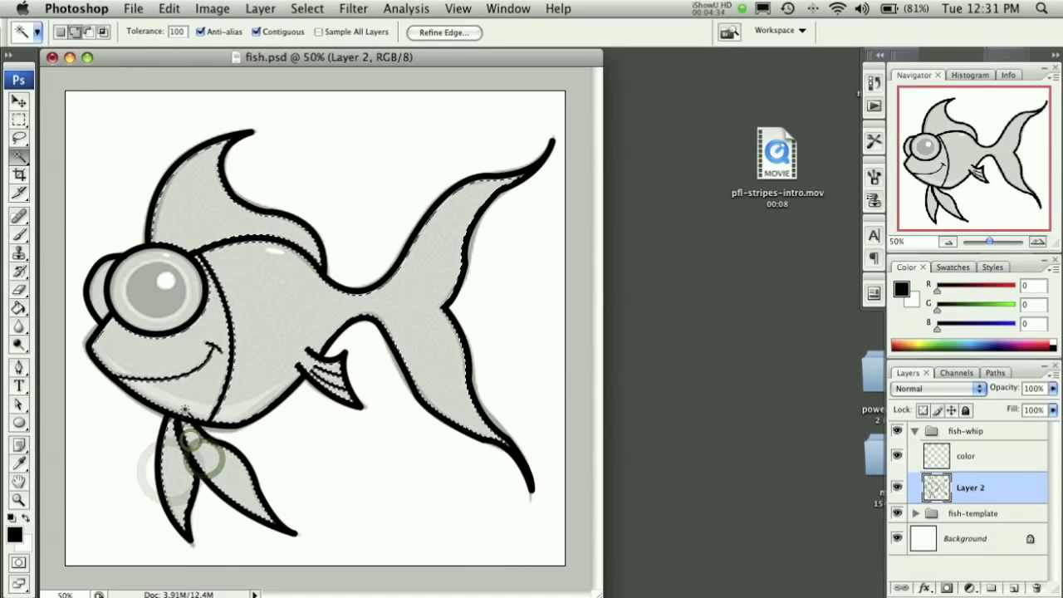
Step: Remove the accidentally added lip area from the selection
{"action": "left_click", "coordinate": [98, 295]}
{"action": "key", "text": "super+z"}
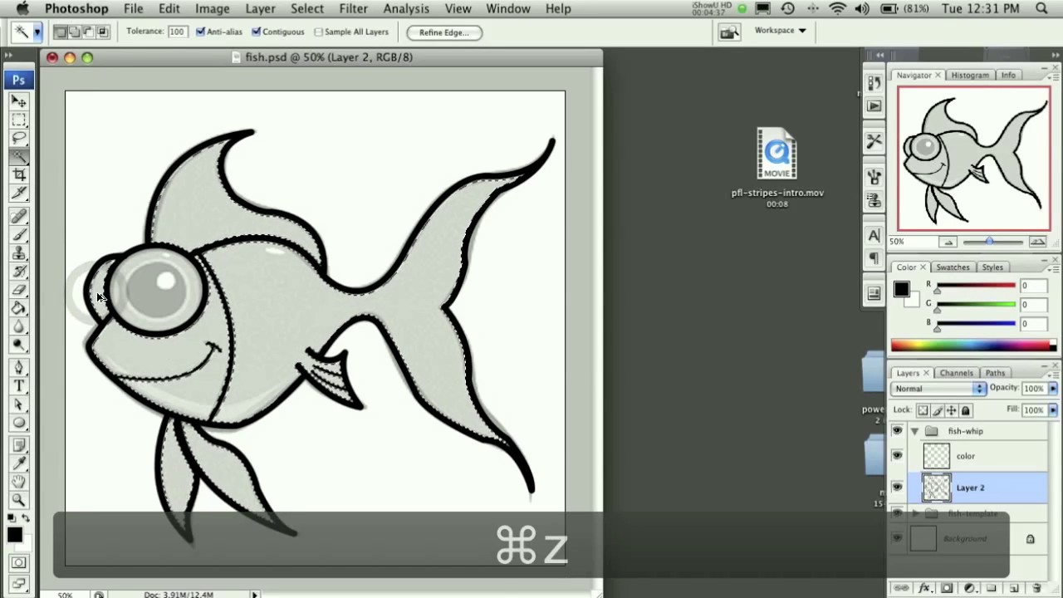
{"action": "key", "text": "alt+super+z"}
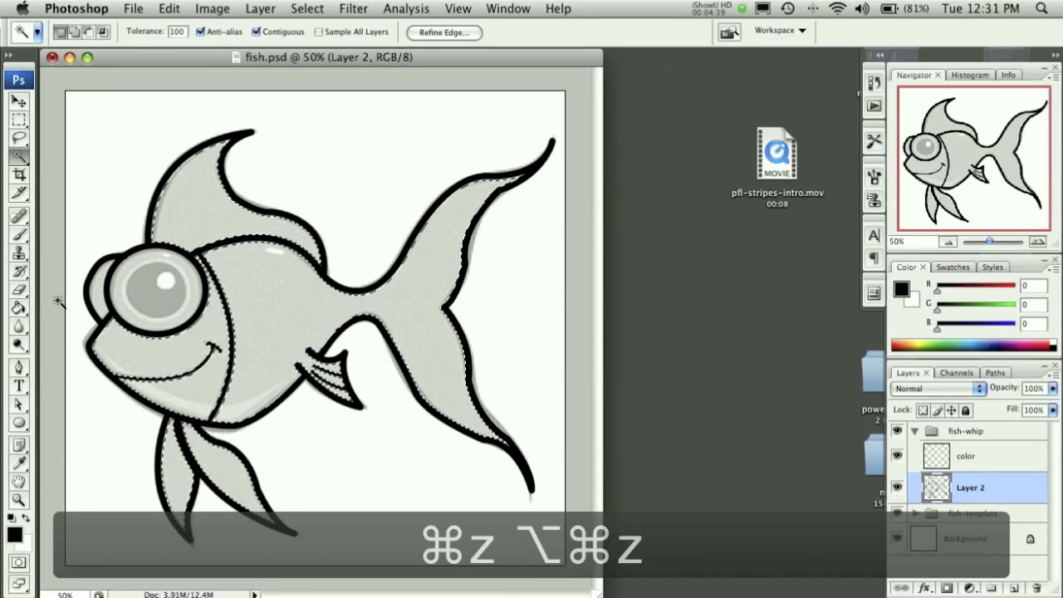
{"action": "left_click", "coordinate": [20, 309]}
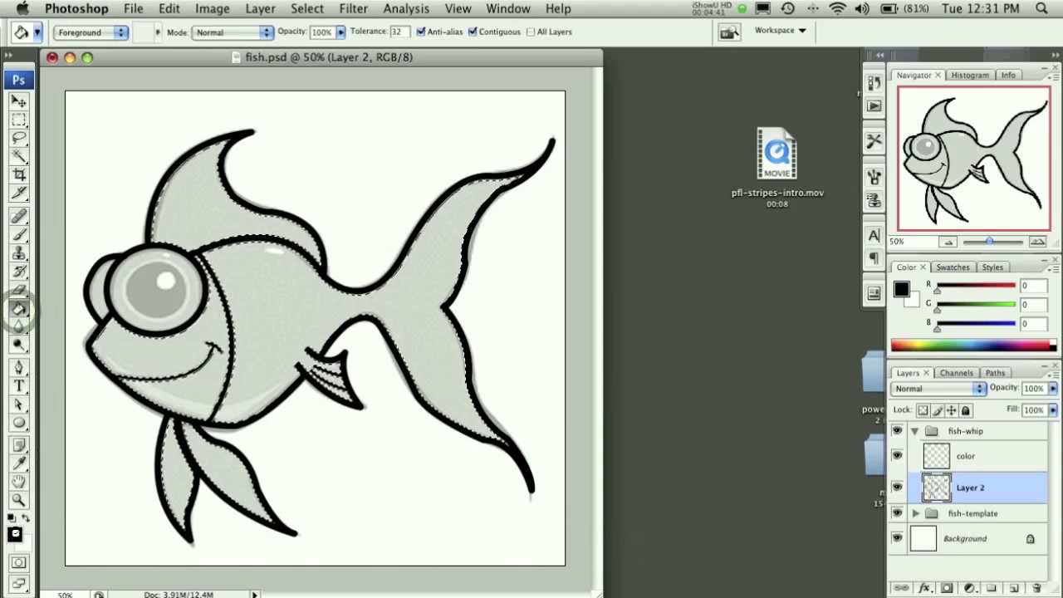
Step: Set the foreground colour to orange e79800
{"action": "left_click", "coordinate": [15, 534]}
{"action": "left_click_drag", "start_coordinate": [554, 340], "coordinate": [546, 348]}
{"action": "left_click", "coordinate": [498, 280]}
{"action": "left_click_drag", "start_coordinate": [582, 185], "coordinate": [594, 178]}
{"action": "left_click", "coordinate": [712, 149]}
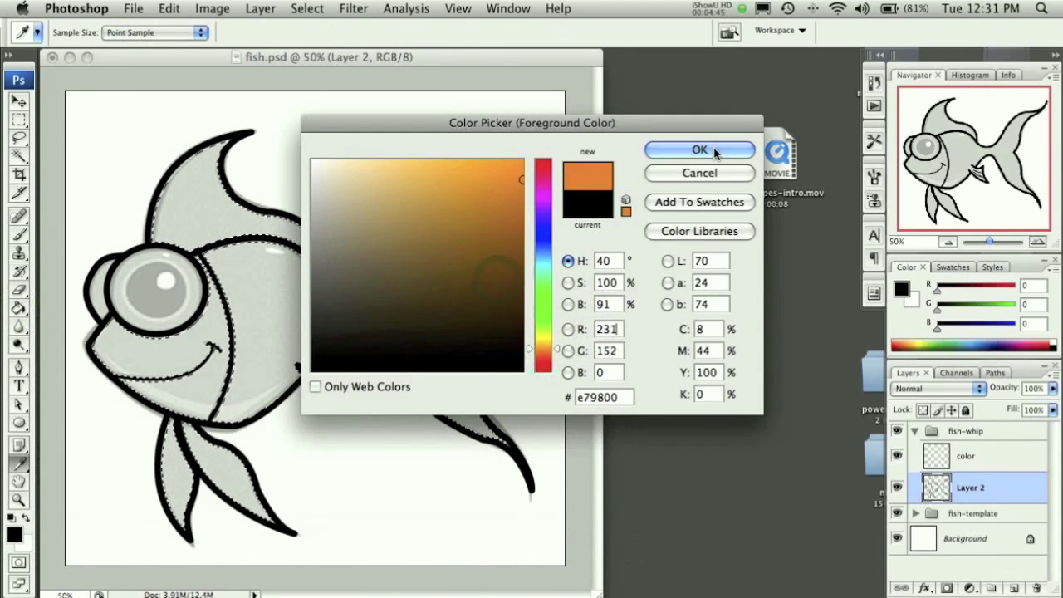
Step: Fill the selected fish areas with orange on the color layer and deselect
{"action": "left_click", "coordinate": [990, 454]}
{"action": "left_click", "coordinate": [241, 310]}
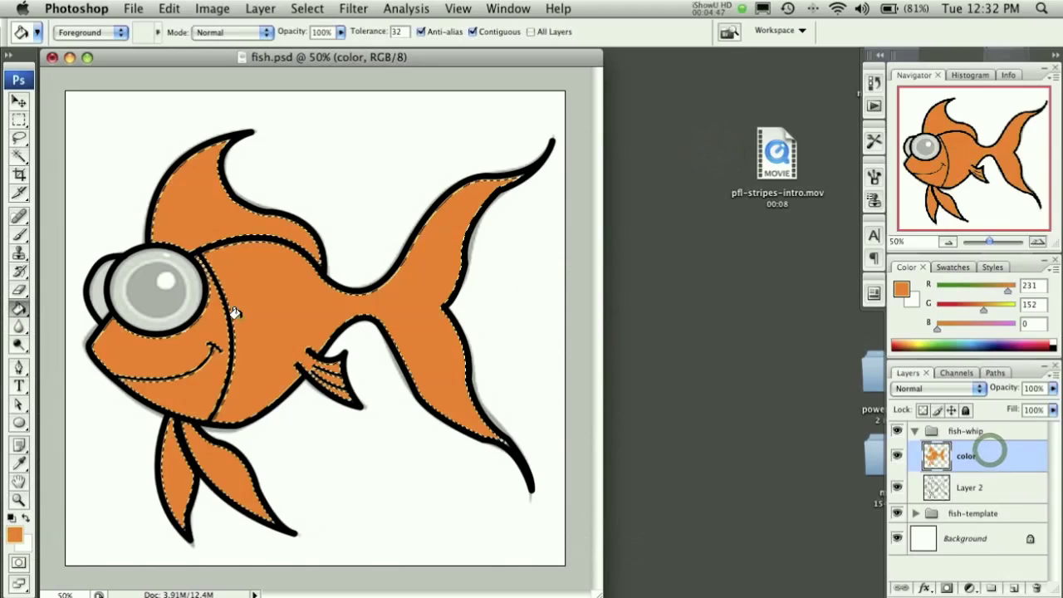
{"action": "key", "text": "super+d"}
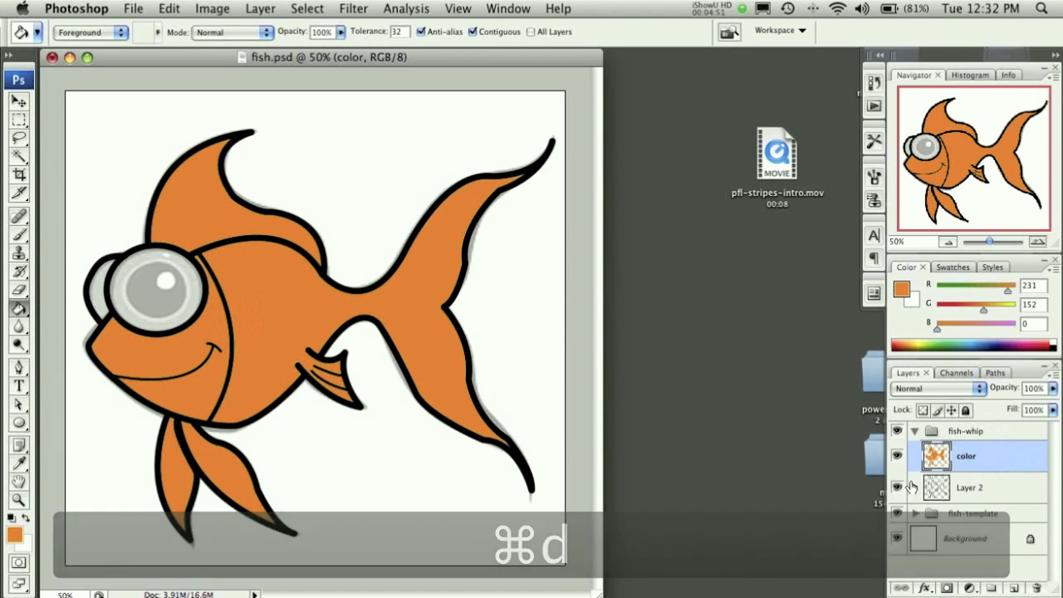
Step: Compare with and without the grey fish template, leaving it hidden
{"action": "left_click", "coordinate": [896, 513]}
{"action": "left_click", "coordinate": [897, 513]}
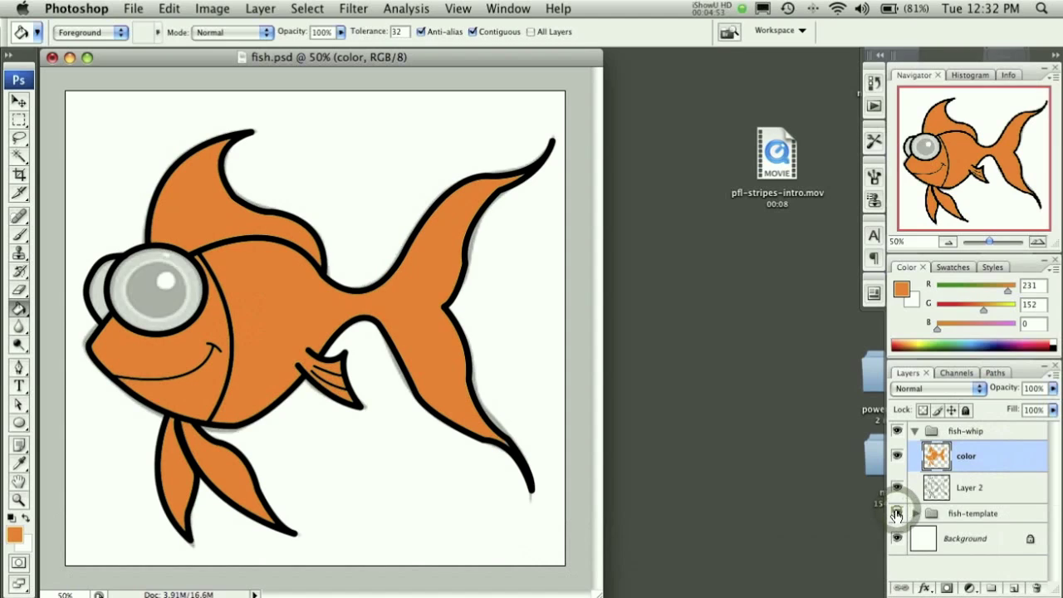
{"action": "left_click", "coordinate": [896, 513]}
{"action": "left_click", "coordinate": [897, 513]}
{"action": "left_click", "coordinate": [896, 513]}
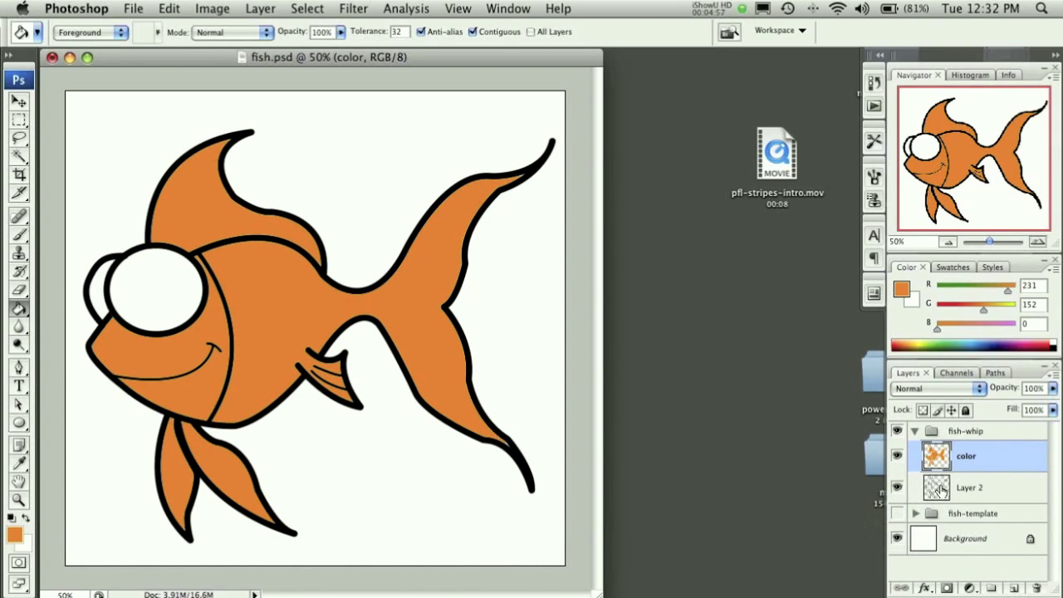
Step: Move the color layer beneath Layer 2 and expand its loaded selection by 2 pixels
{"action": "left_click_drag", "start_coordinate": [988, 459], "coordinate": [942, 497]}
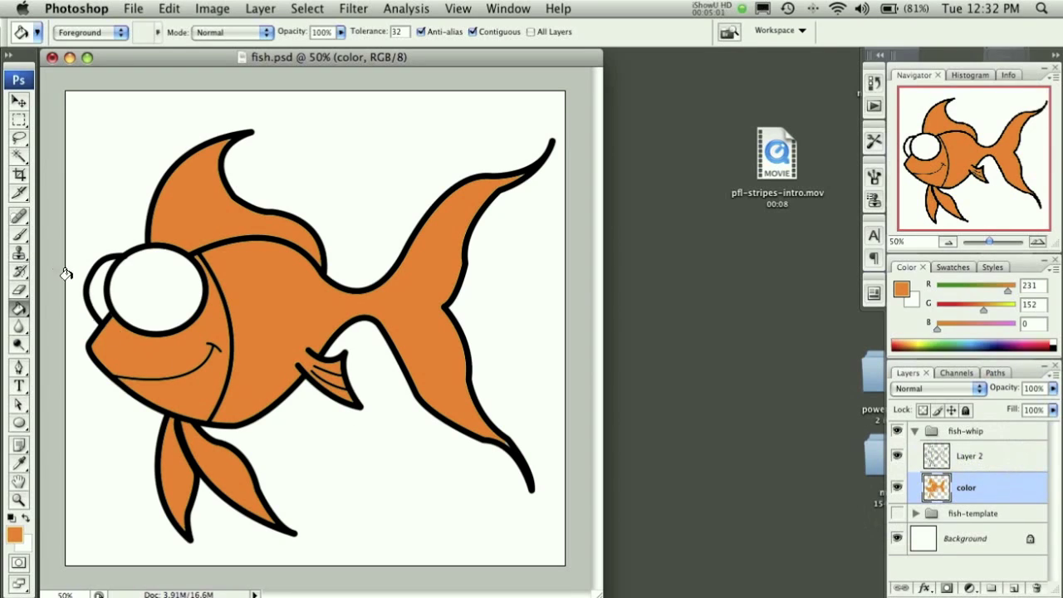
{"action": "left_click", "coordinate": [936, 486], "text": "super"}
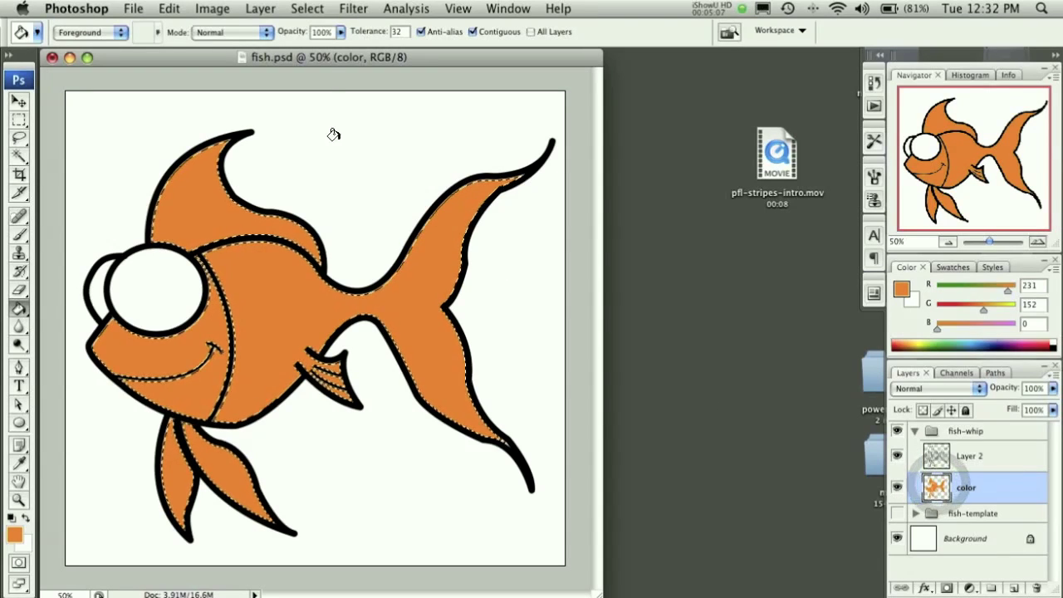
{"action": "left_click", "coordinate": [306, 8]}
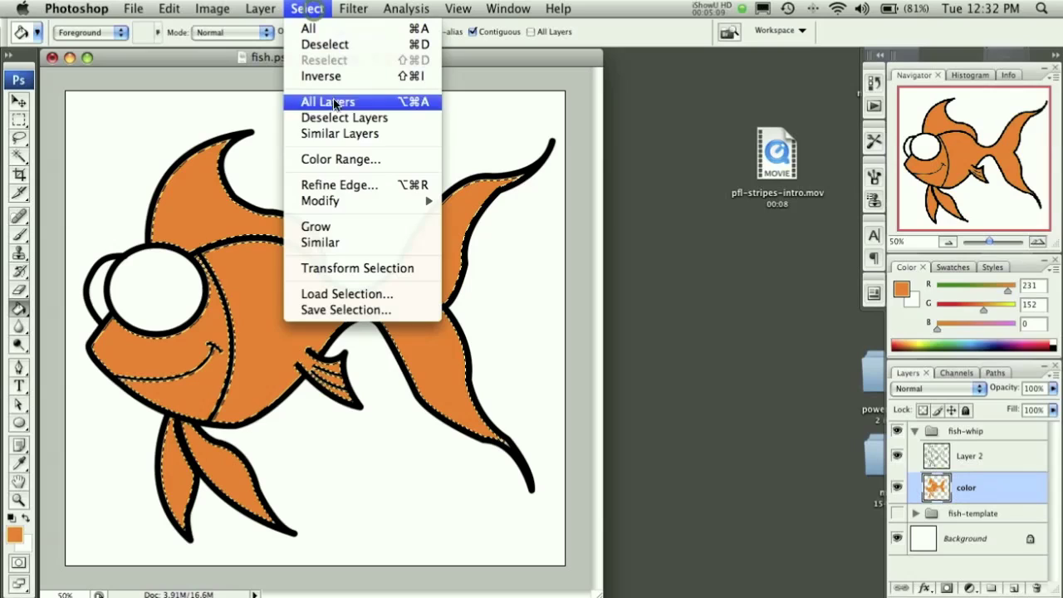
{"action": "mouse_move", "coordinate": [344, 210]}
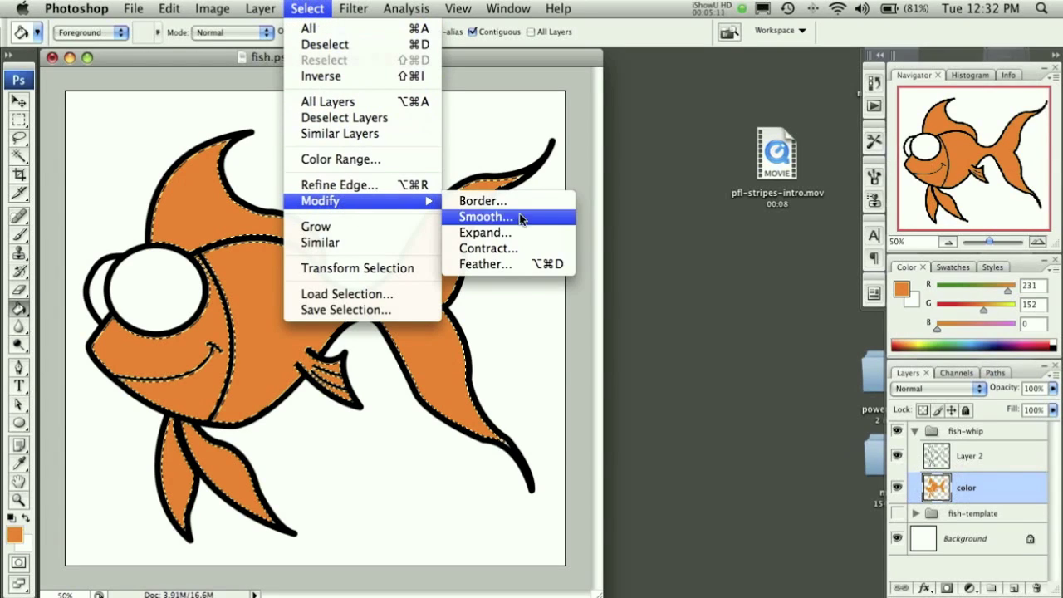
{"action": "left_click", "coordinate": [498, 233]}
{"action": "type", "text": "2"}
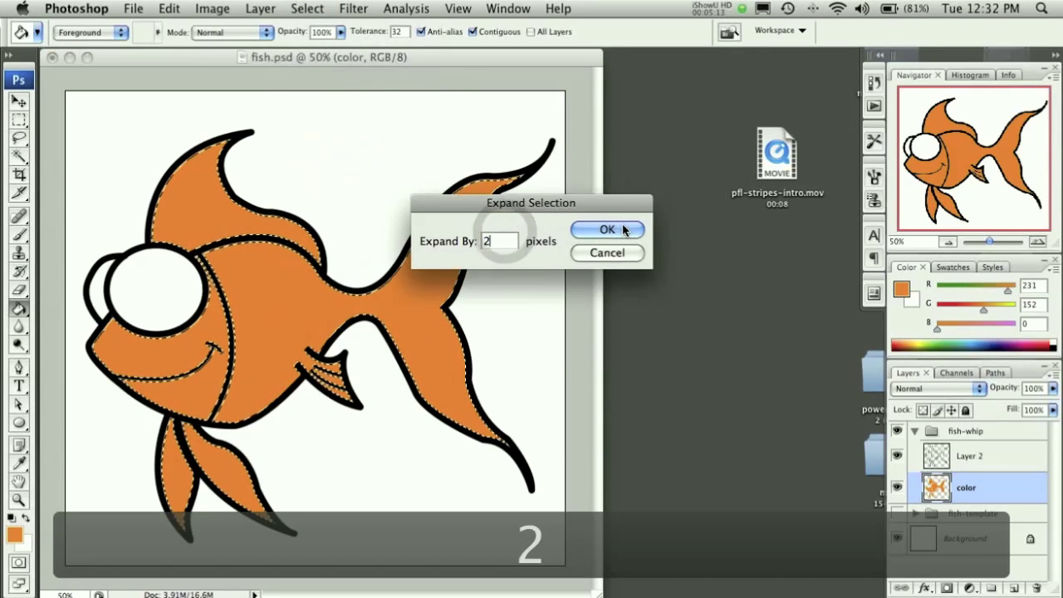
{"action": "left_click", "coordinate": [624, 230]}
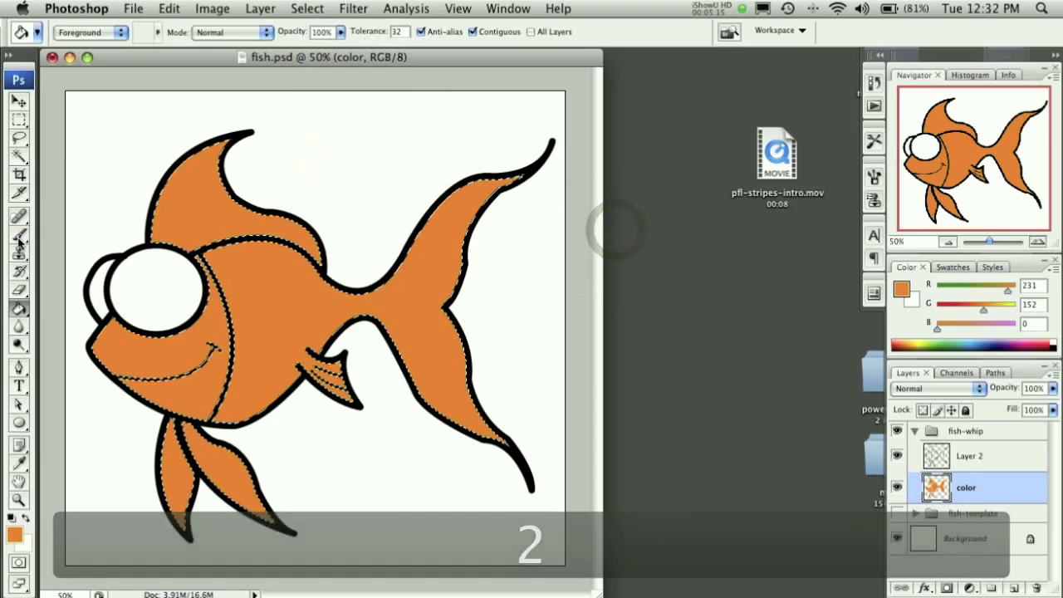
Step: Fill the expanded selection with orange, deselect, and brush orange into the tail-tip gap
{"action": "left_click", "coordinate": [169, 8]}
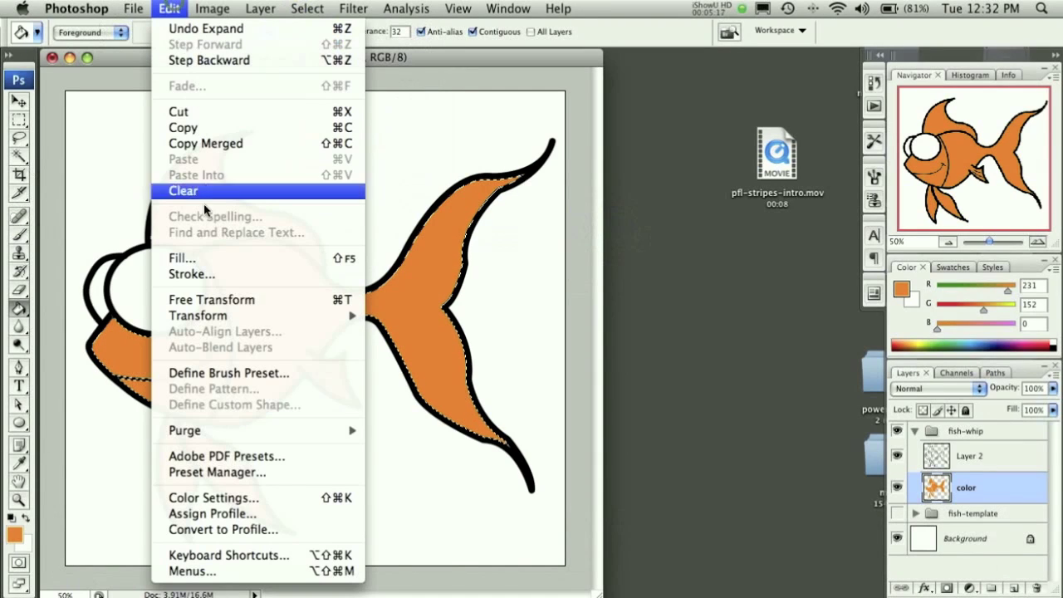
{"action": "left_click", "coordinate": [199, 262]}
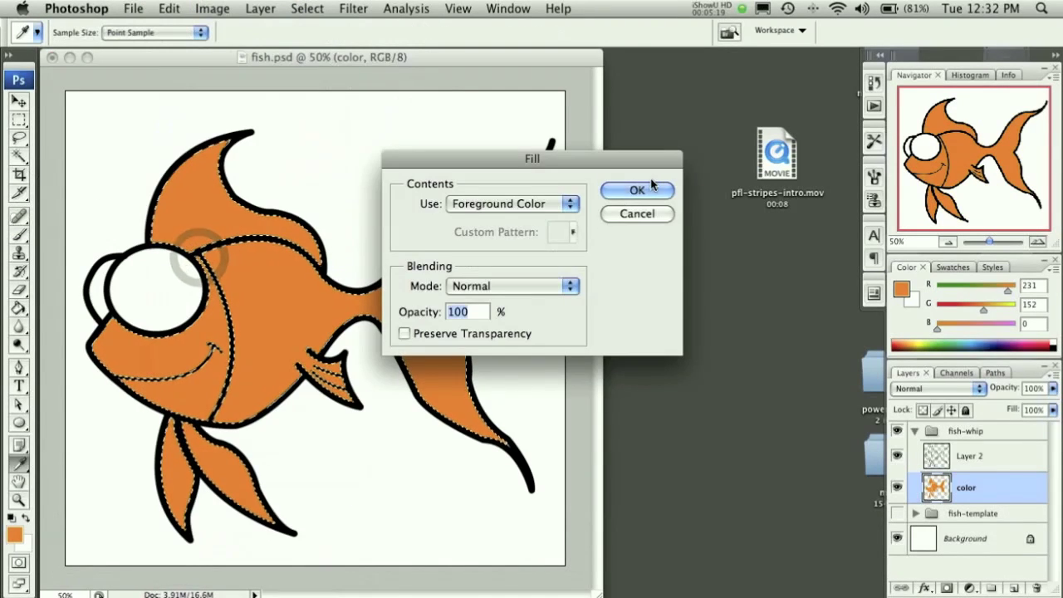
{"action": "left_click", "coordinate": [647, 189]}
{"action": "key", "text": "super+d"}
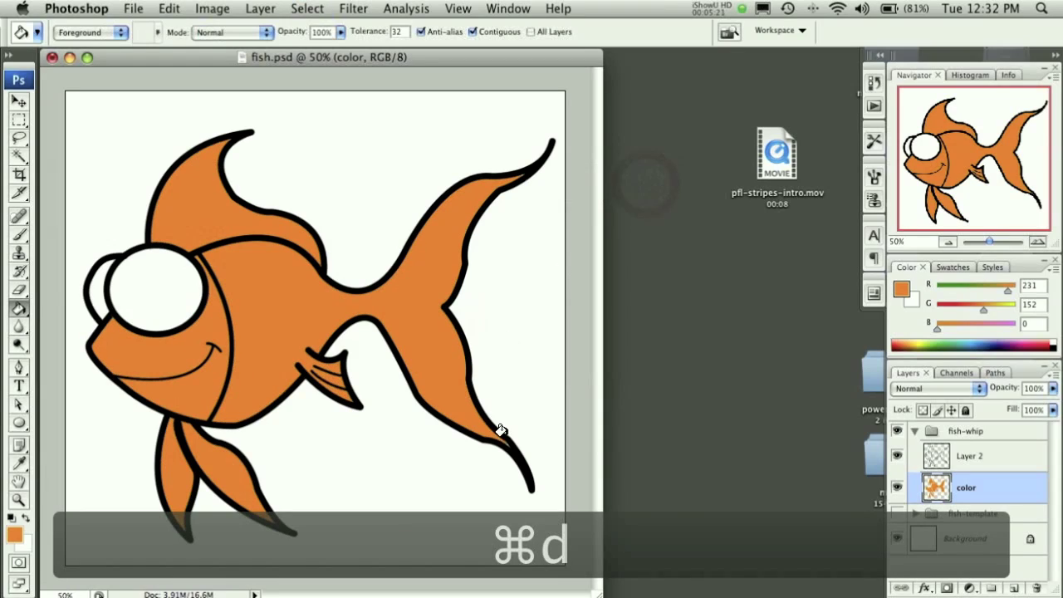
{"action": "left_click", "coordinate": [26, 236]}
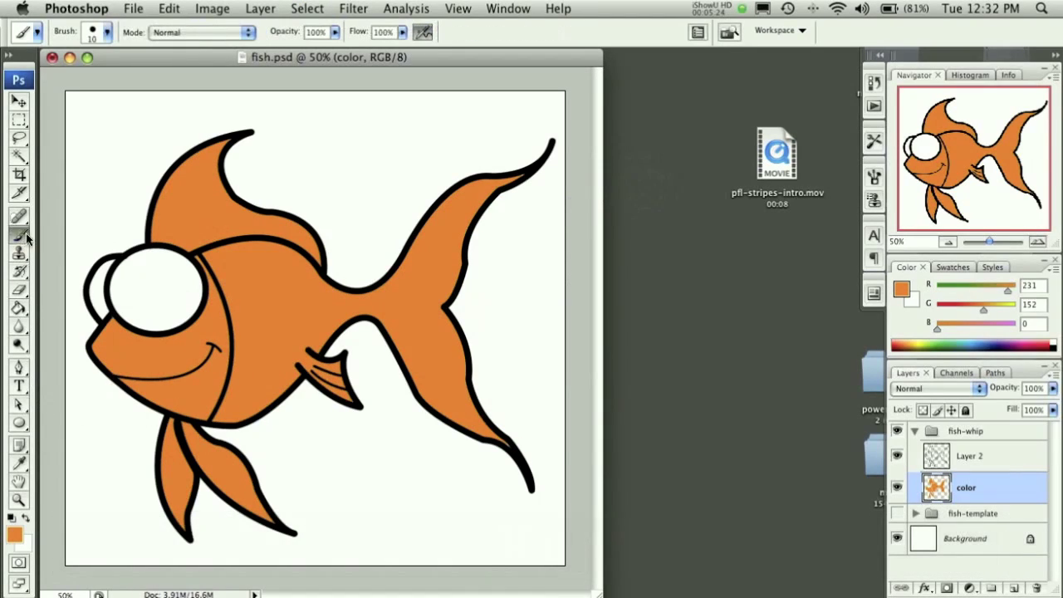
{"action": "left_click", "coordinate": [505, 442]}
Step: Zoom in on the eye and add a new group named 'eyes' above Layer 2
{"action": "left_click", "coordinate": [19, 501]}
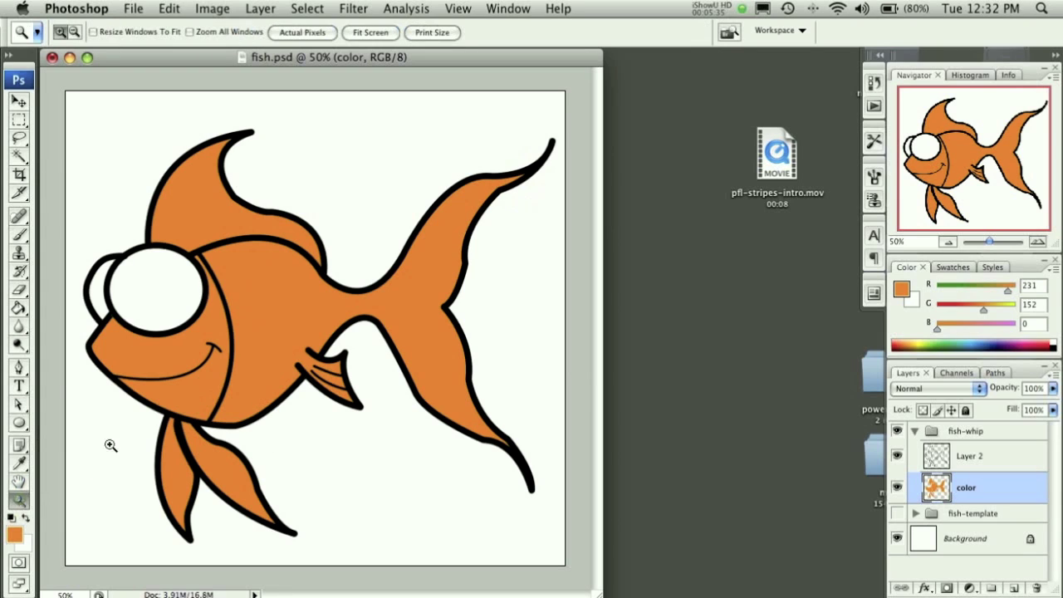
{"action": "left_click_drag", "start_coordinate": [222, 202], "coordinate": [83, 352]}
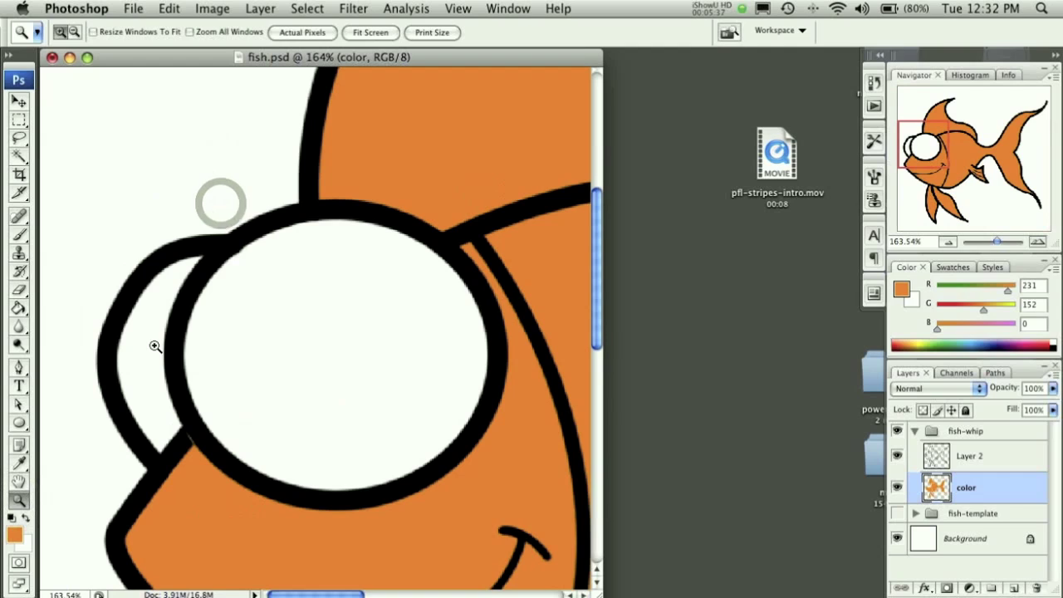
{"action": "left_click", "coordinate": [971, 459]}
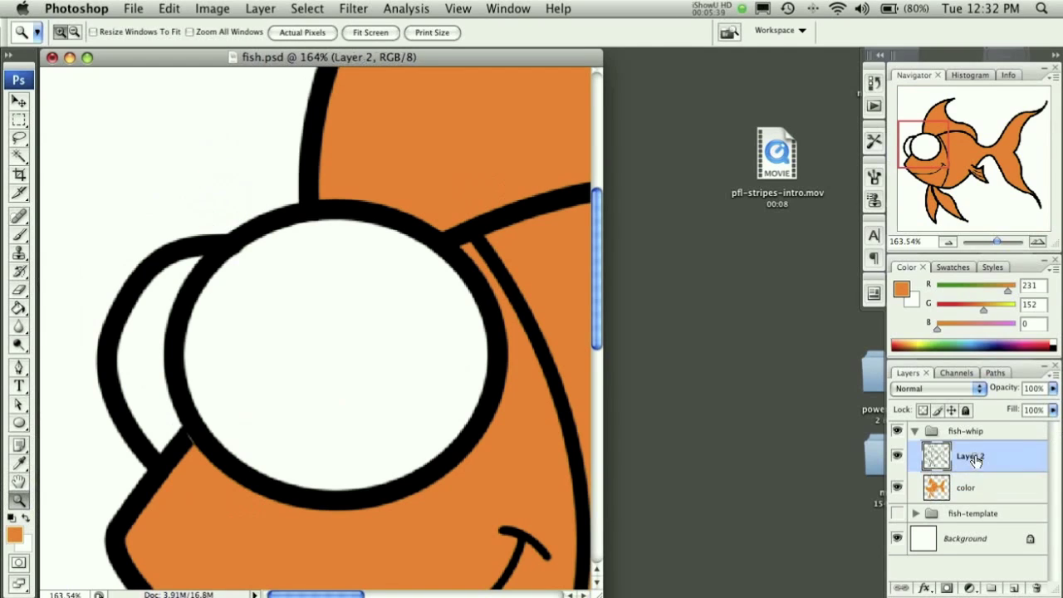
{"action": "left_click", "coordinate": [991, 588]}
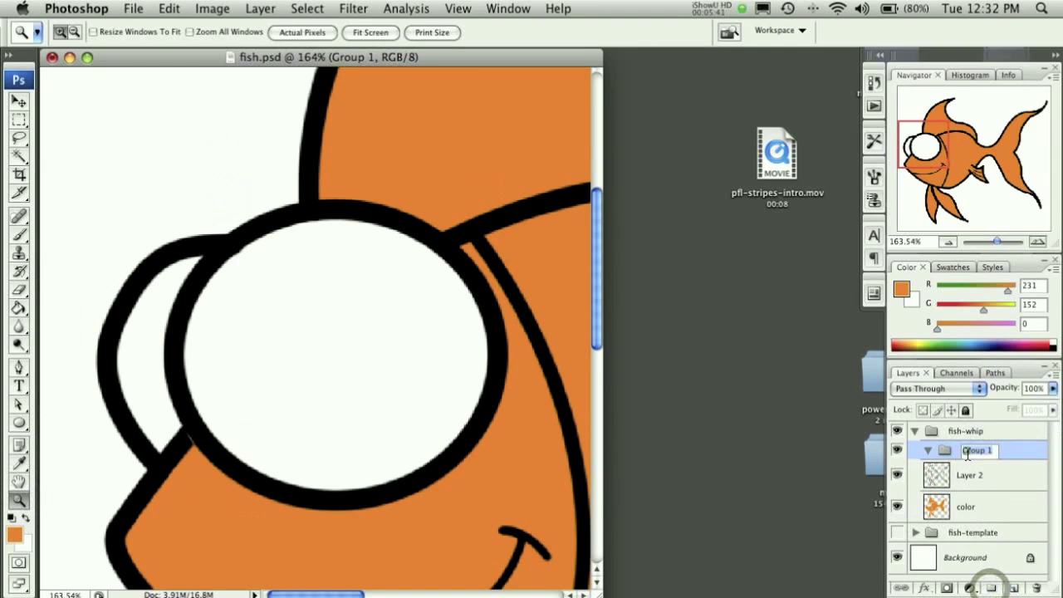
{"action": "double_click", "coordinate": [966, 450]}
{"action": "type", "text": "eyes"}
{"action": "key", "text": "Return"}
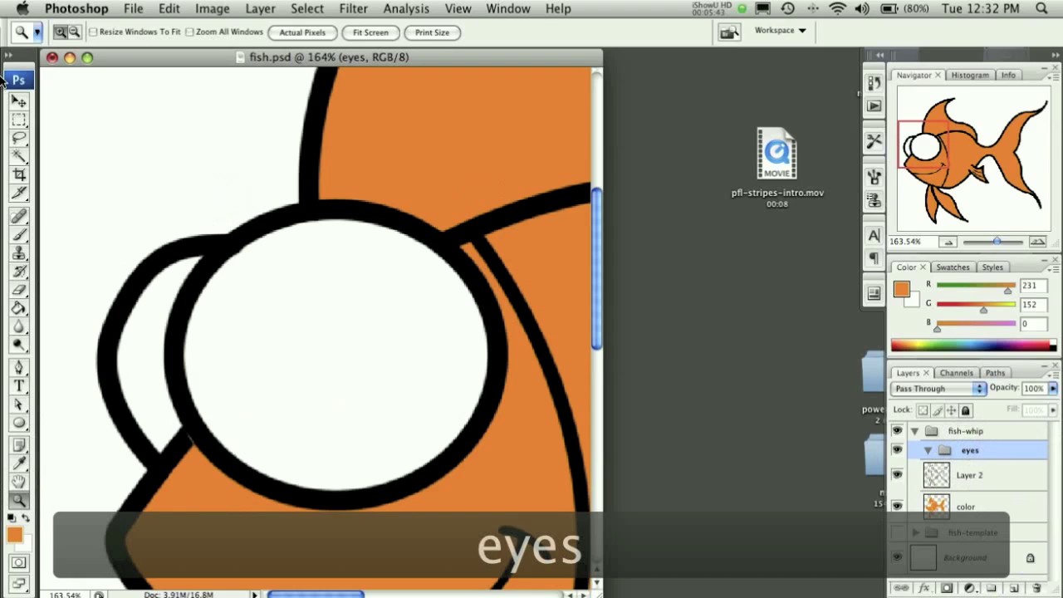
Step: Choose the Ellipse tool in Shape Layers mode
{"action": "left_click", "coordinate": [18, 424]}
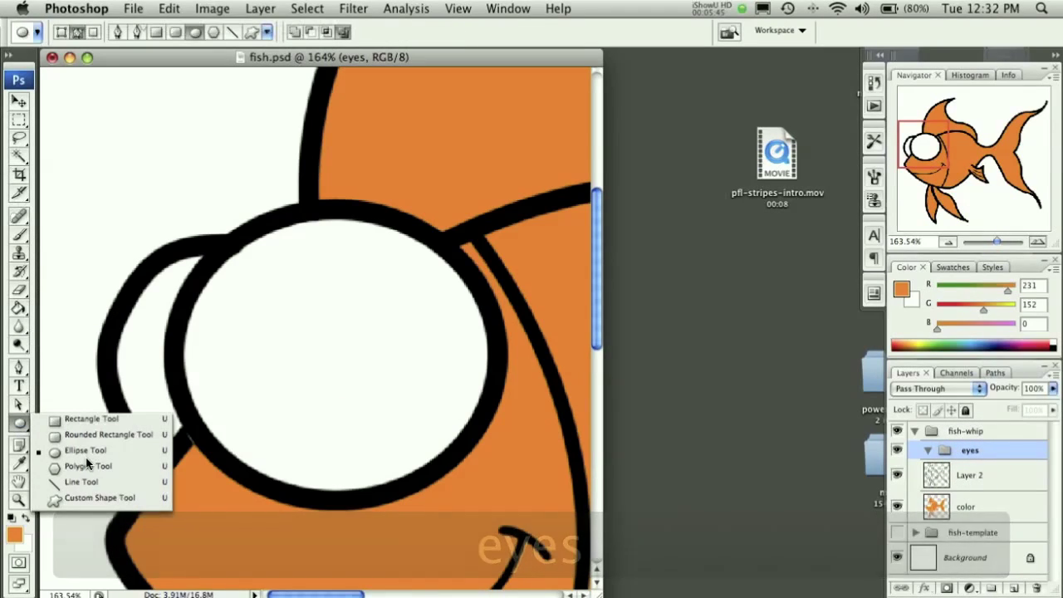
{"action": "left_click", "coordinate": [61, 33]}
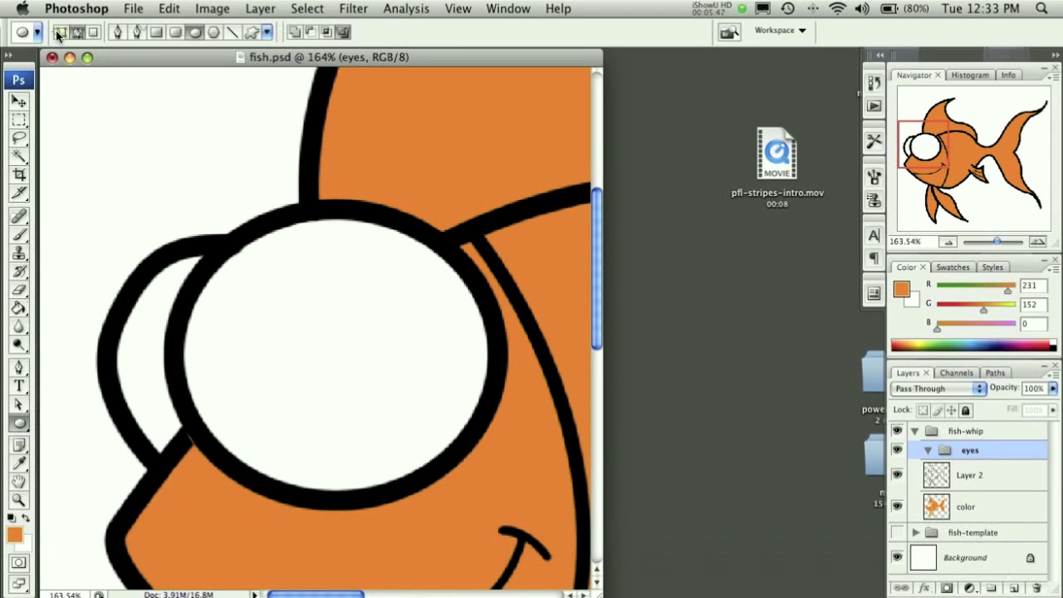
{"action": "left_click", "coordinate": [61, 33]}
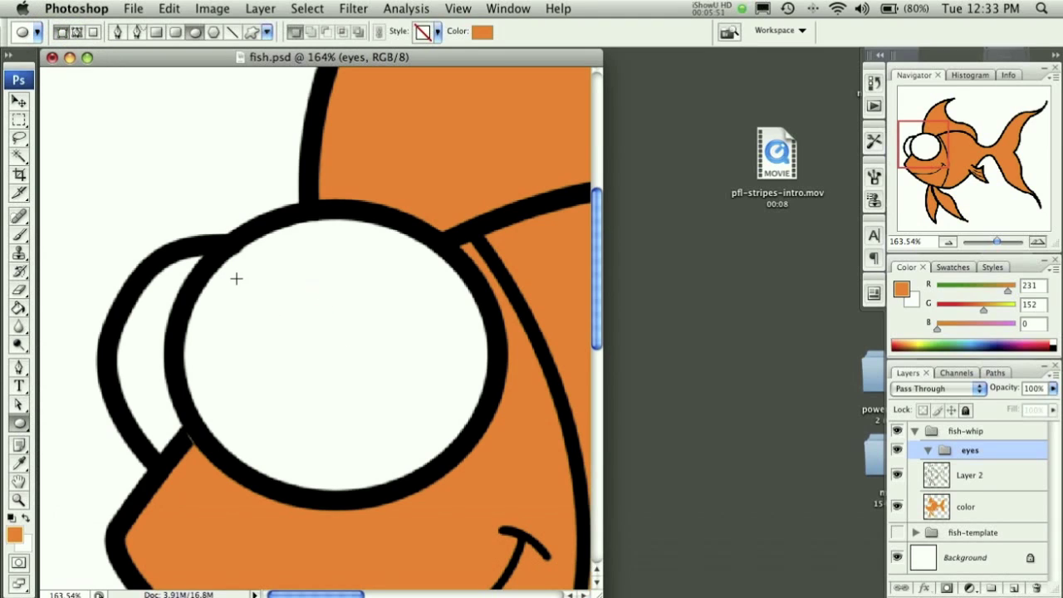
Step: Draw a large ellipse over the fish's eye and give it a black fill
{"action": "left_click_drag", "start_coordinate": [266, 302], "coordinate": [438, 448]}
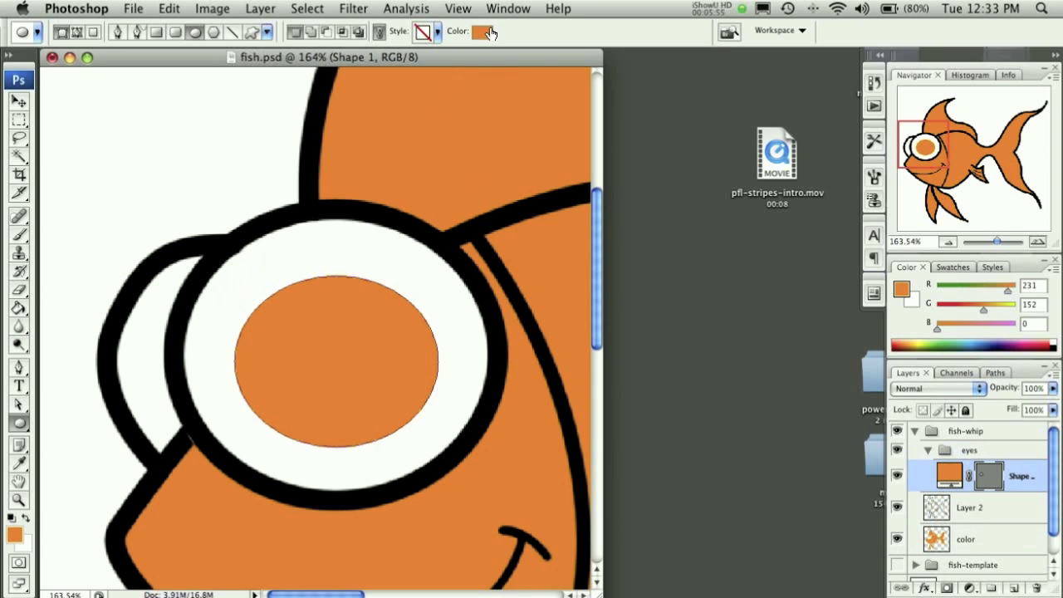
{"action": "left_click", "coordinate": [482, 32]}
{"action": "left_click_drag", "start_coordinate": [415, 270], "coordinate": [491, 401]}
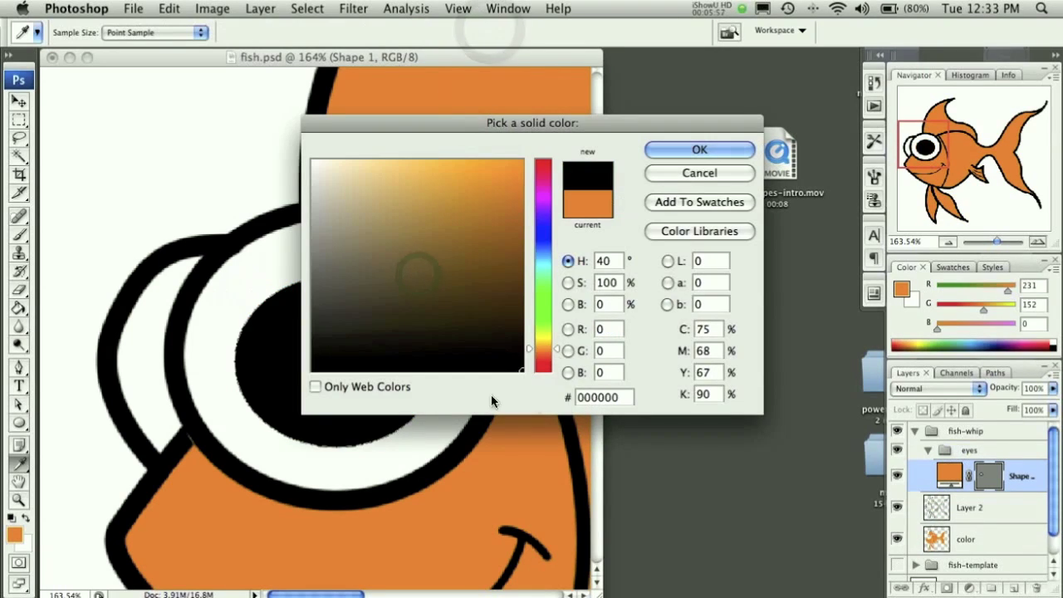
{"action": "left_click_drag", "start_coordinate": [316, 351], "coordinate": [308, 365]}
{"action": "left_click", "coordinate": [722, 149]}
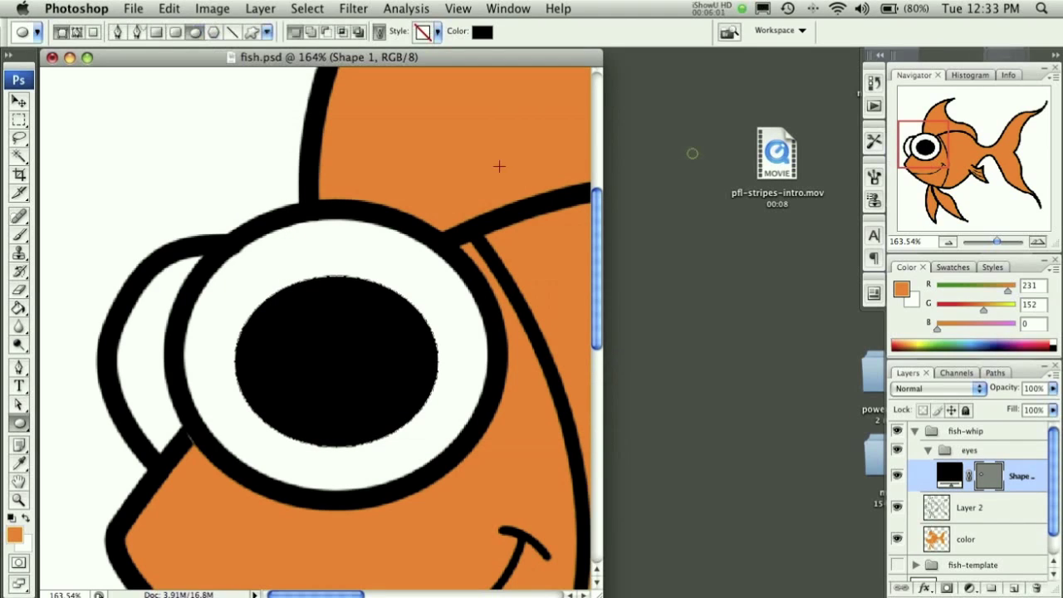
Step: Shift the pupil left, rotate it about -16.5°, then nudge it slightly right
{"action": "left_click", "coordinate": [20, 102]}
{"action": "left_click_drag", "start_coordinate": [316, 361], "coordinate": [288, 363]}
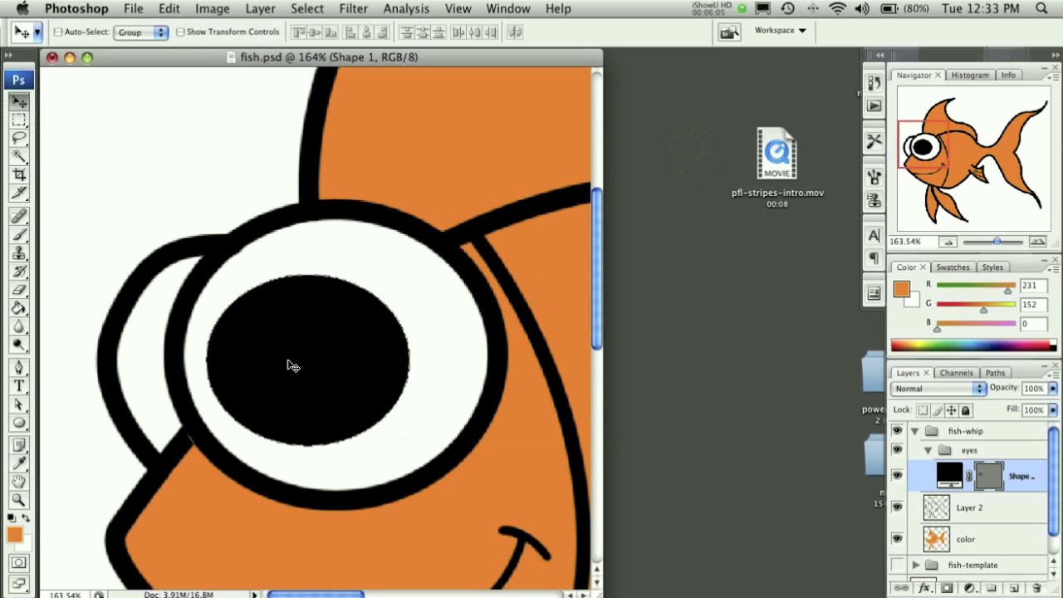
{"action": "key", "text": "super+t"}
{"action": "left_click_drag", "start_coordinate": [474, 363], "coordinate": [465, 316]}
{"action": "key", "text": "Return"}
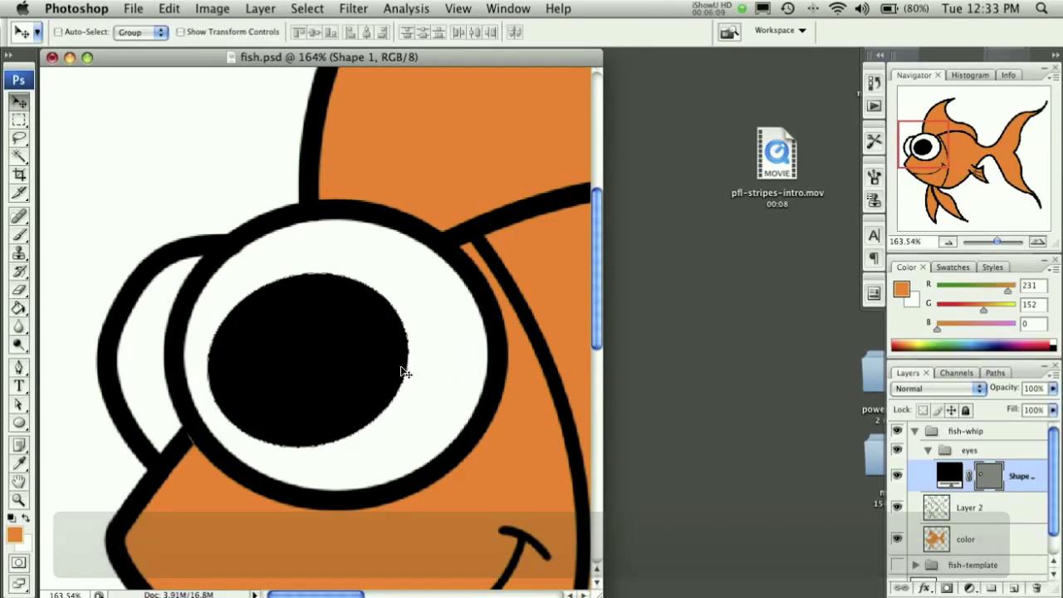
{"action": "left_click_drag", "start_coordinate": [323, 399], "coordinate": [343, 399]}
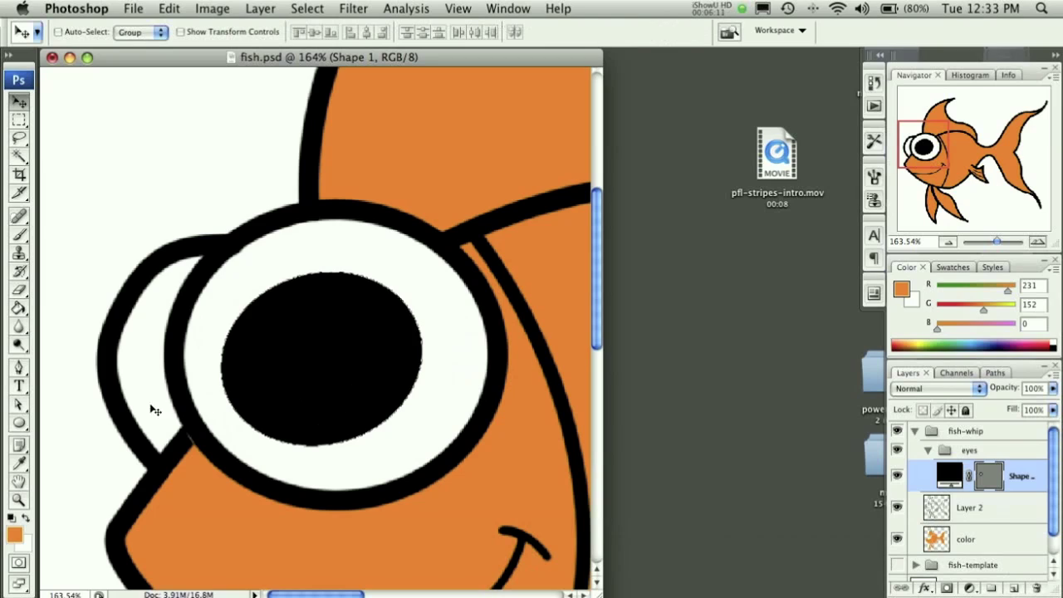
Step: Select the Ellipse tool and make white the foreground colour
{"action": "left_click", "coordinate": [21, 425]}
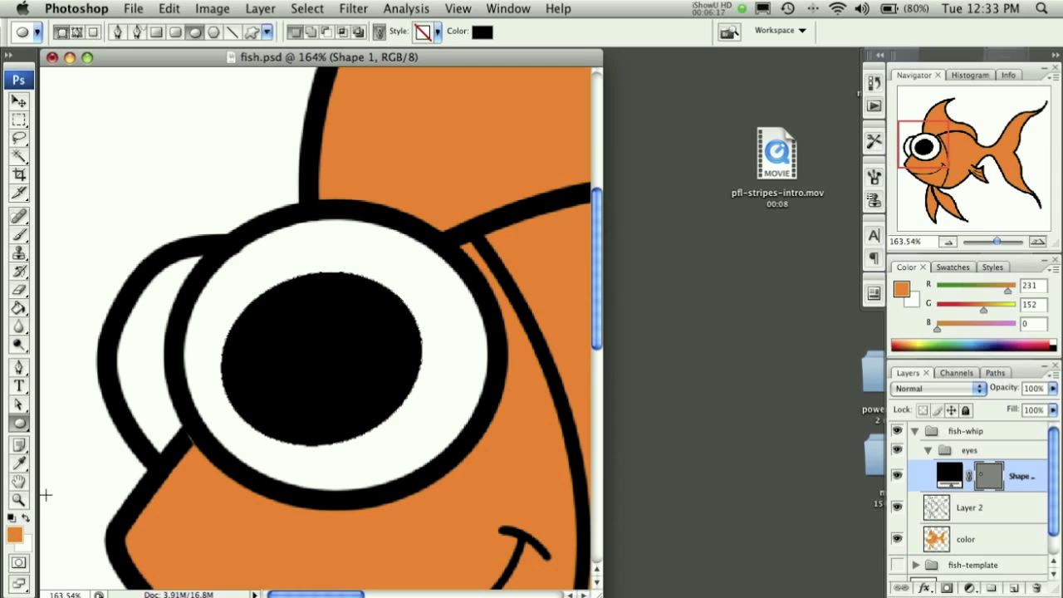
{"action": "left_click", "coordinate": [26, 518]}
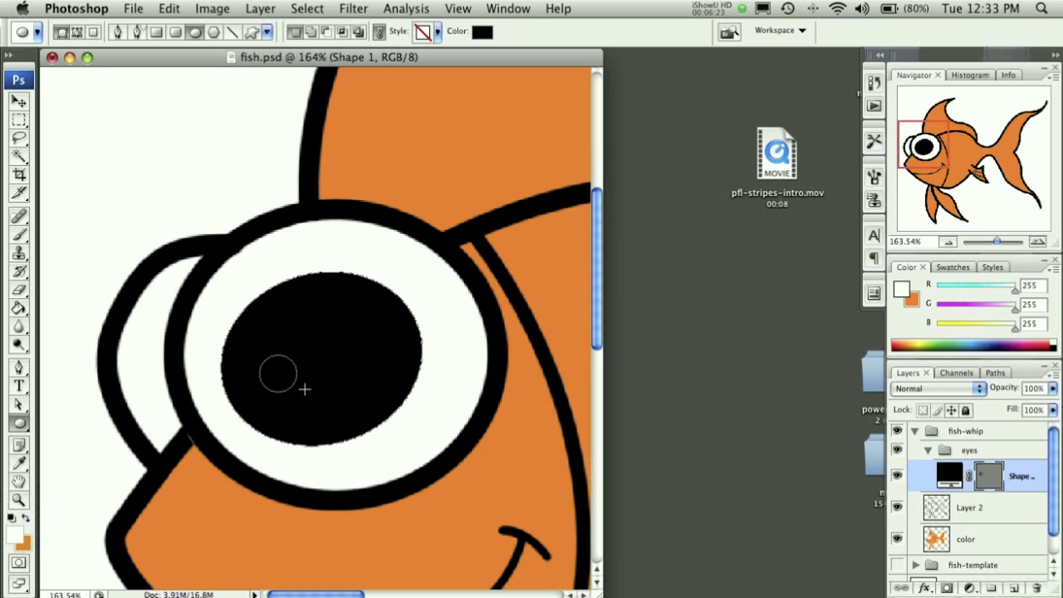
{"action": "left_click", "coordinate": [483, 32]}
Step: Try a white fill in the colour picker, cancel it, and undo the stray small dot
{"action": "left_click_drag", "start_coordinate": [479, 257], "coordinate": [313, 161]}
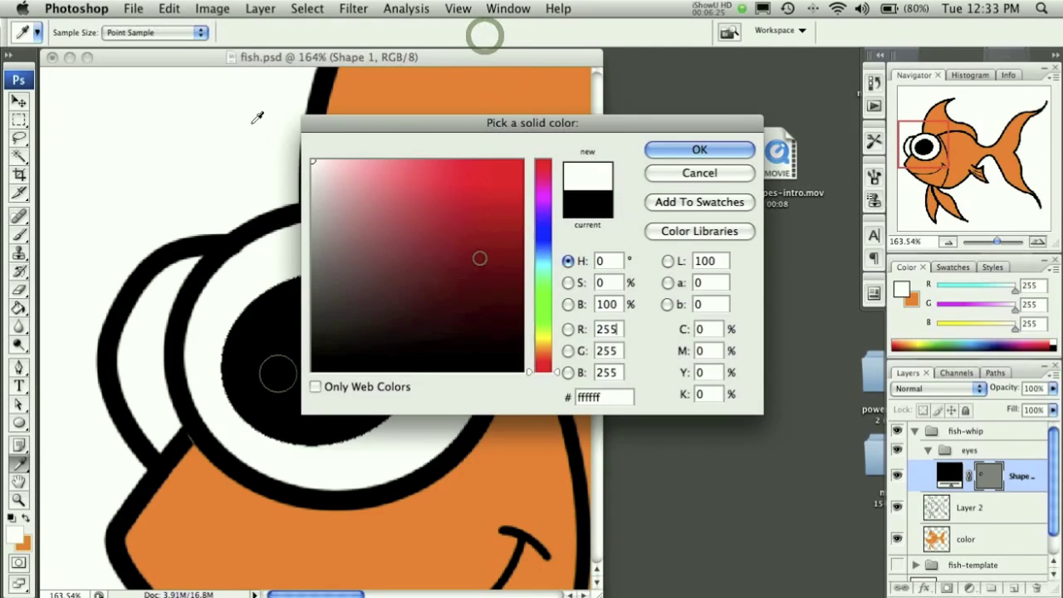
{"action": "left_click", "coordinate": [696, 172]}
{"action": "key", "text": "super+z"}
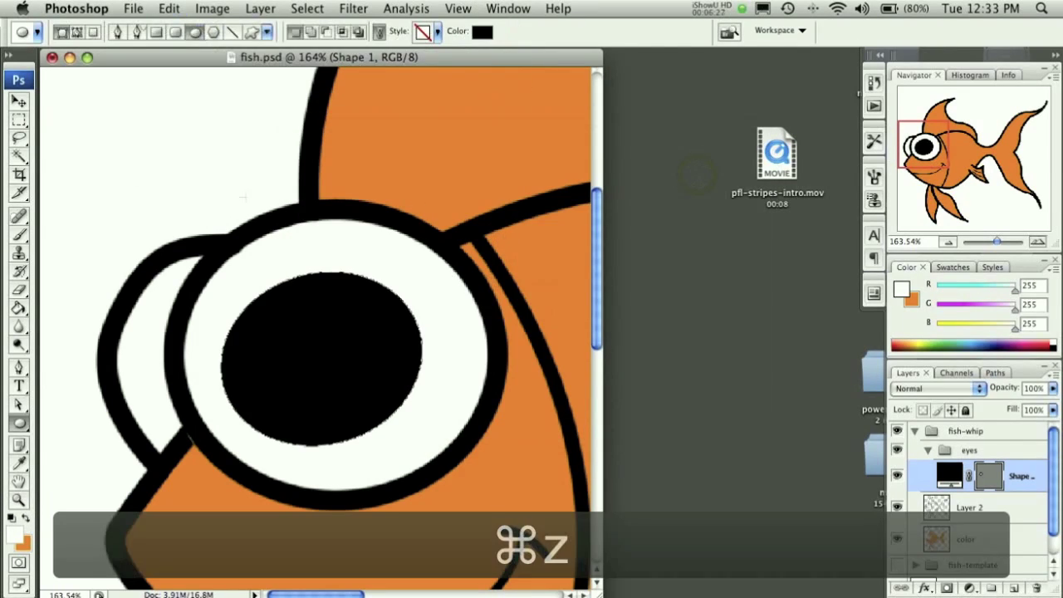
{"action": "left_click_drag", "start_coordinate": [136, 180], "coordinate": [138, 177]}
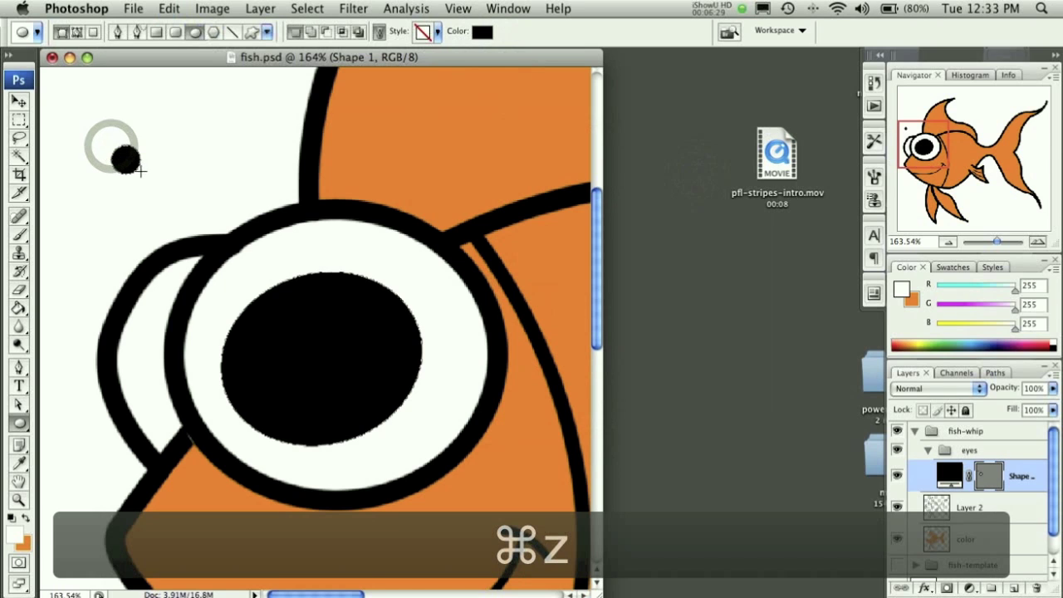
{"action": "left_click", "coordinate": [476, 31]}
{"action": "left_click_drag", "start_coordinate": [445, 246], "coordinate": [237, 88]}
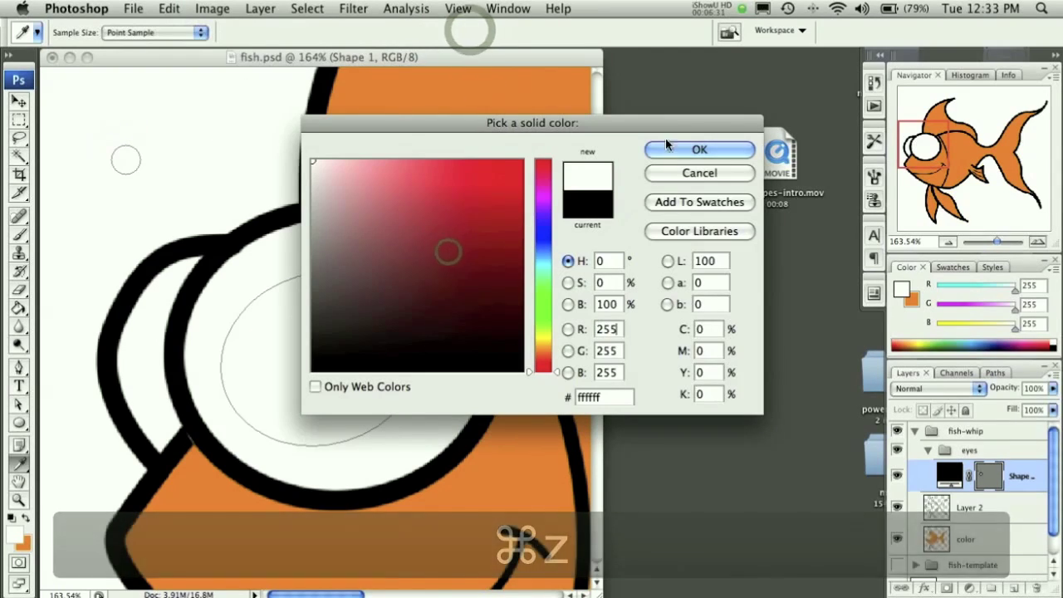
{"action": "left_click", "coordinate": [697, 172]}
{"action": "key", "text": "super+z"}
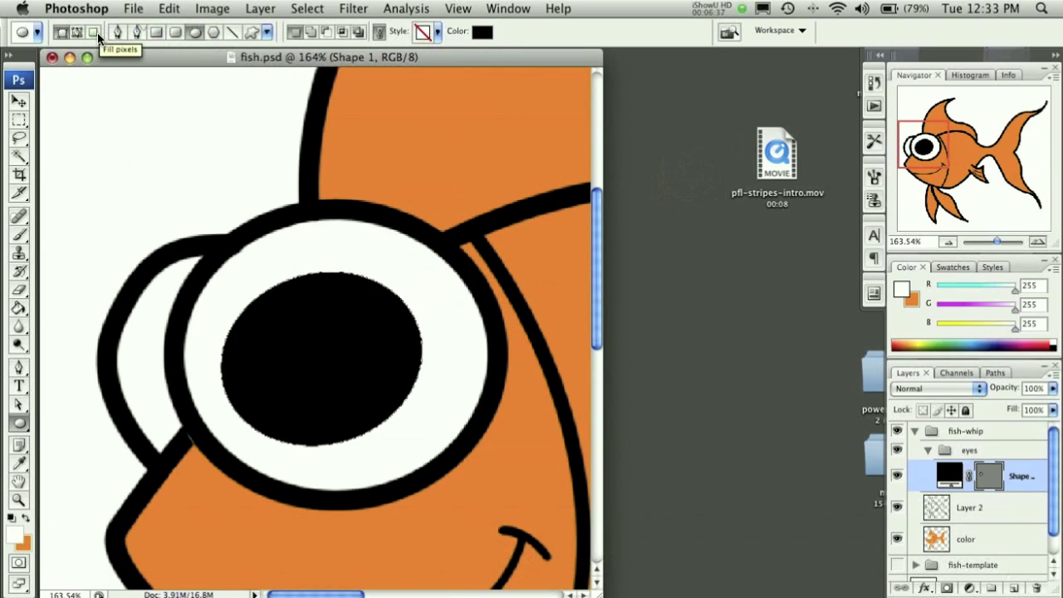
Step: Draw a white circle as a new shape layer and move it to the pupil's lower left
{"action": "left_click", "coordinate": [63, 33]}
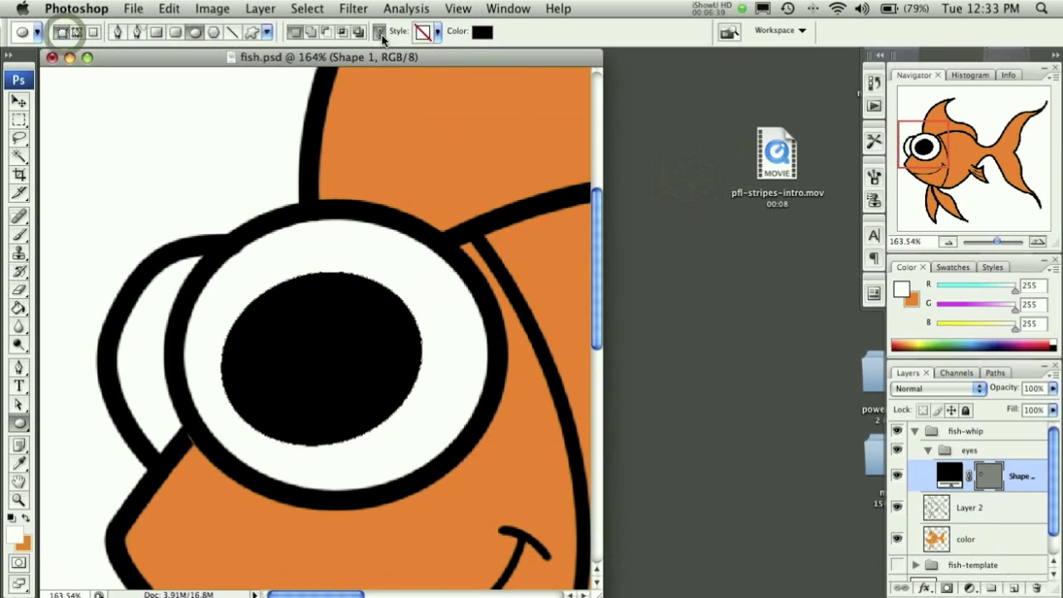
{"action": "left_click", "coordinate": [1014, 588]}
{"action": "left_click_drag", "start_coordinate": [283, 342], "coordinate": [334, 392]}
{"action": "key", "text": "super+t"}
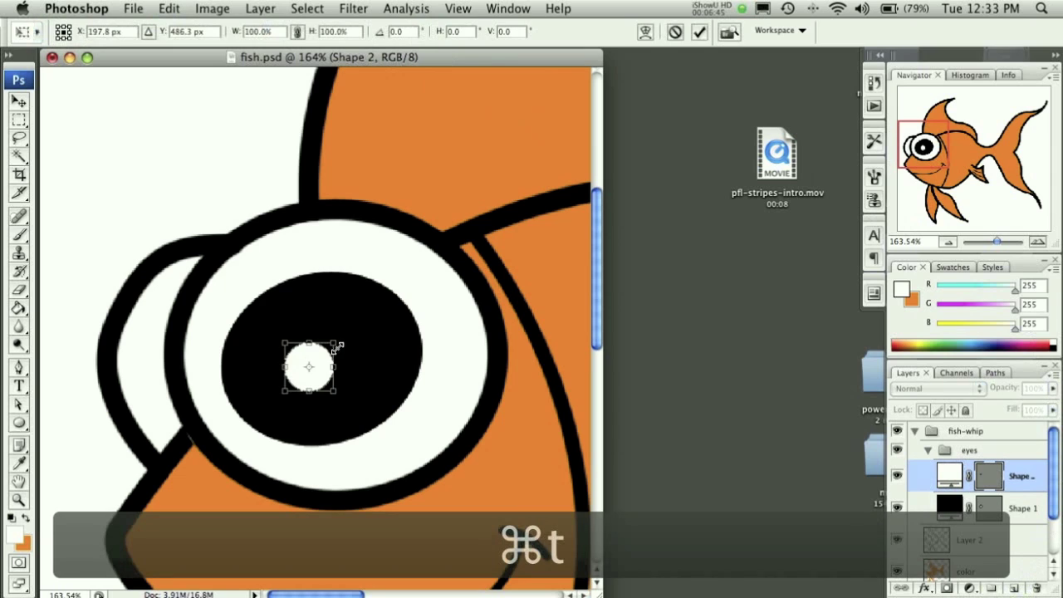
{"action": "key", "text": "Return"}
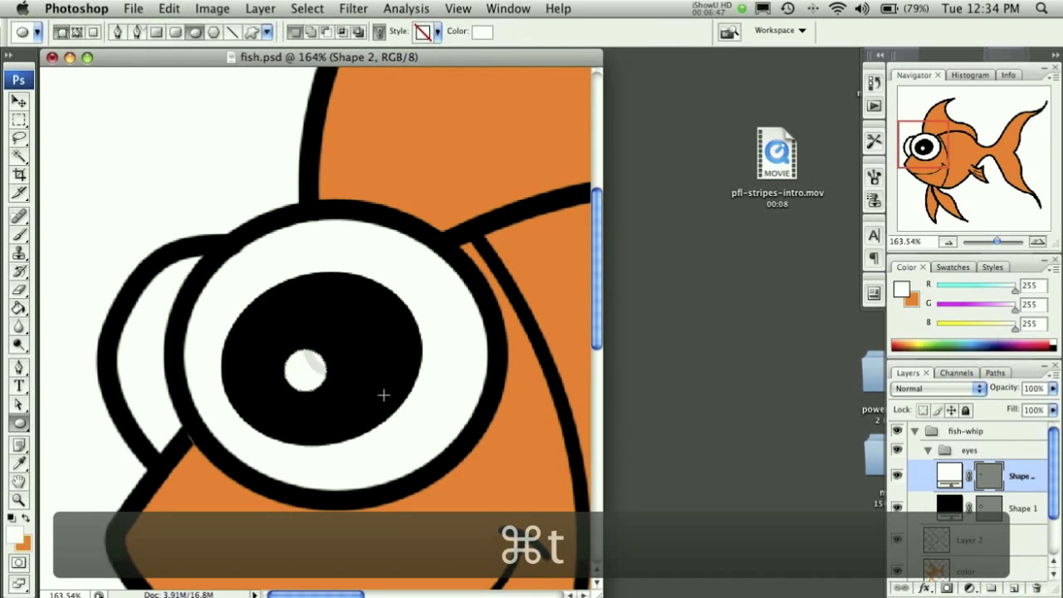
{"action": "key", "text": "v"}
{"action": "left_click_drag", "start_coordinate": [310, 399], "coordinate": [275, 426]}
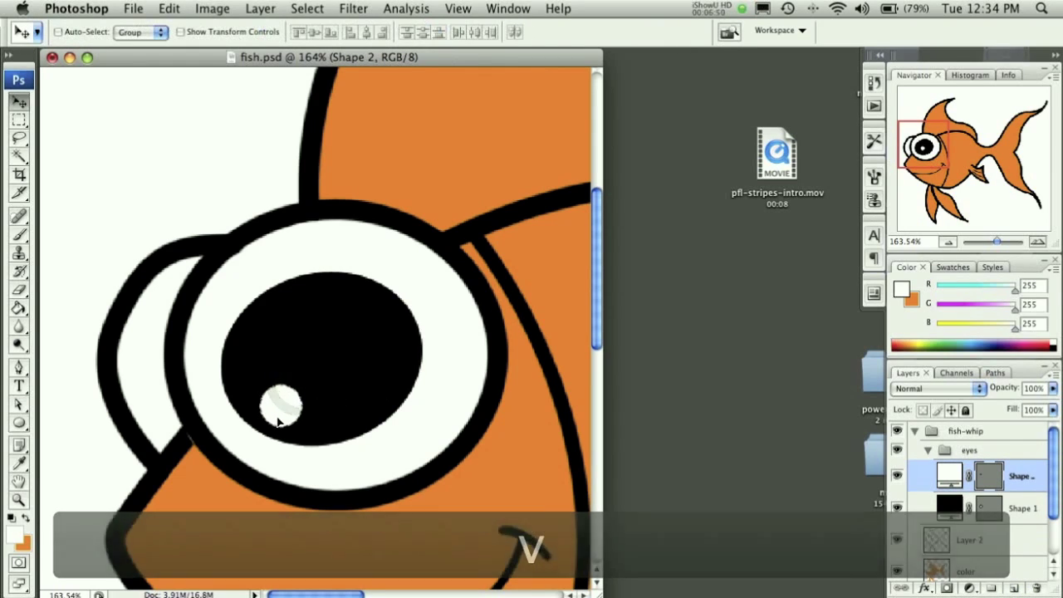
{"action": "left_click", "coordinate": [18, 499]}
Step: View at Actual Pixels, then Fit Screen and zoom to 50% to see the whole fish
{"action": "right_click", "coordinate": [220, 422]}
{"action": "left_click", "coordinate": [263, 440]}
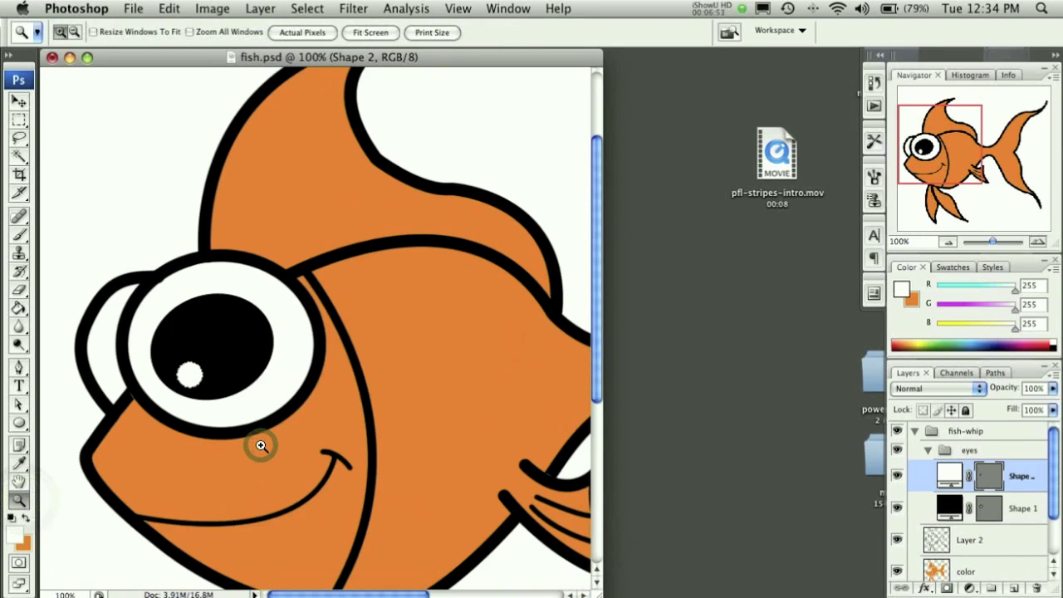
{"action": "right_click", "coordinate": [260, 446]}
{"action": "left_click", "coordinate": [277, 446]}
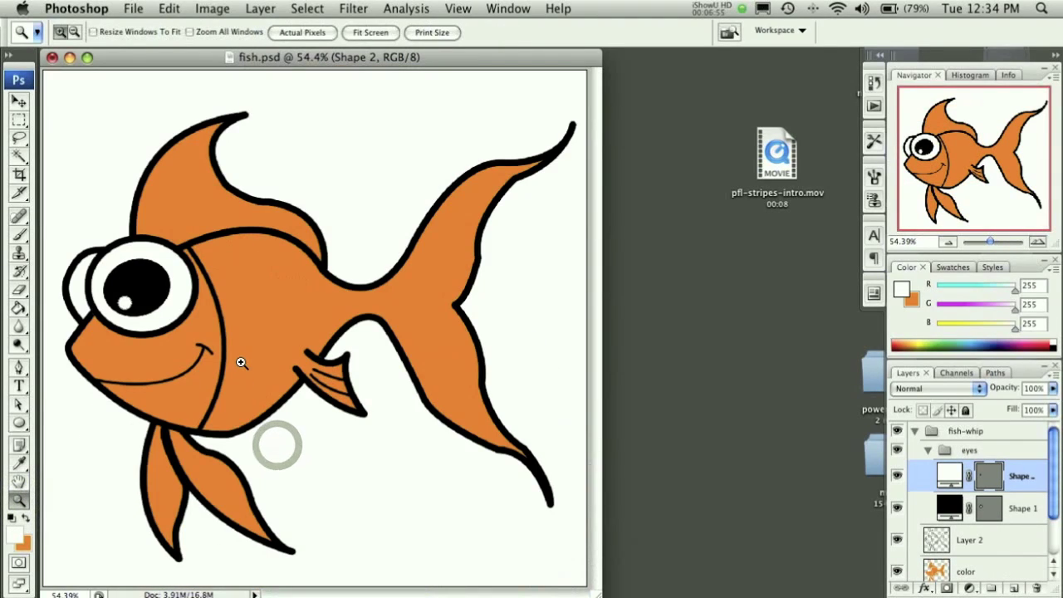
{"action": "left_click", "coordinate": [241, 363], "text": "alt"}
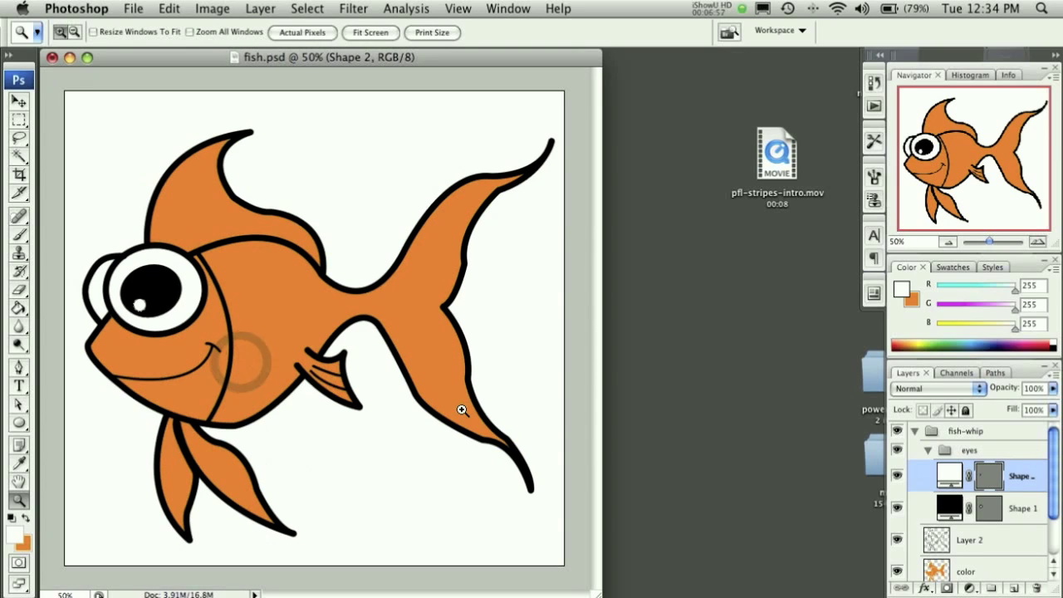
{"action": "scroll", "coordinate": [916, 512], "scroll_direction": "down", "scroll_amount": 2}
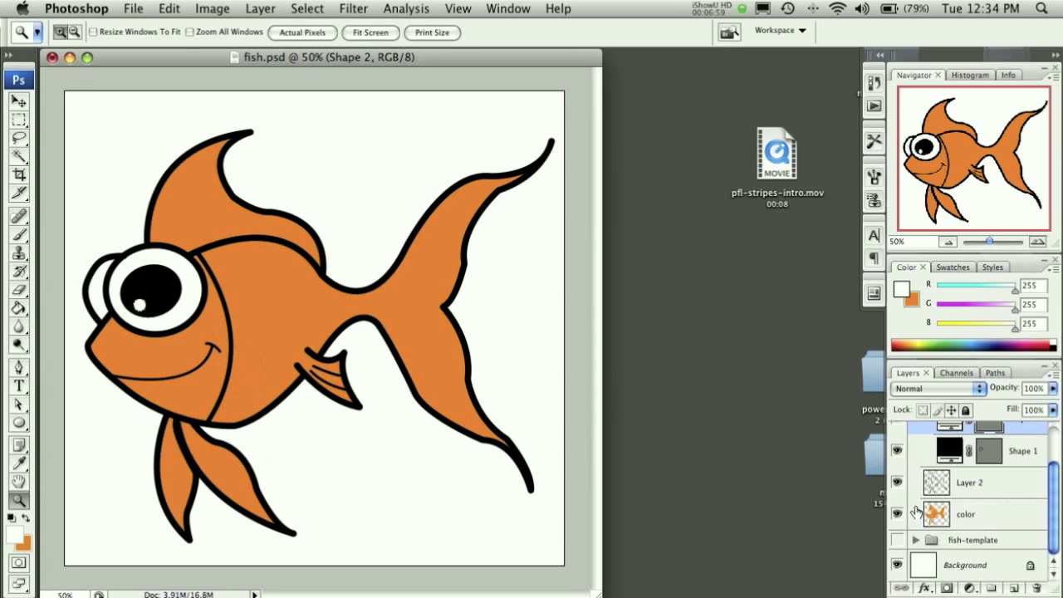
Step: Show the fish-template shading and toggle the eyes group off and back on
{"action": "left_click", "coordinate": [896, 540]}
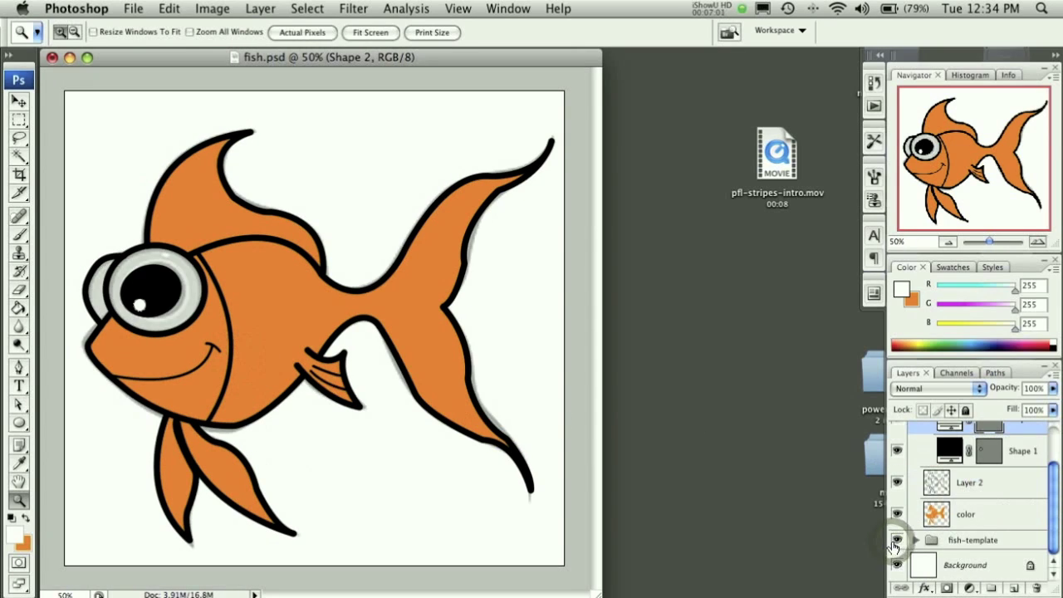
{"action": "scroll", "coordinate": [896, 541], "scroll_direction": "up", "scroll_amount": 2}
{"action": "left_click", "coordinate": [896, 452]}
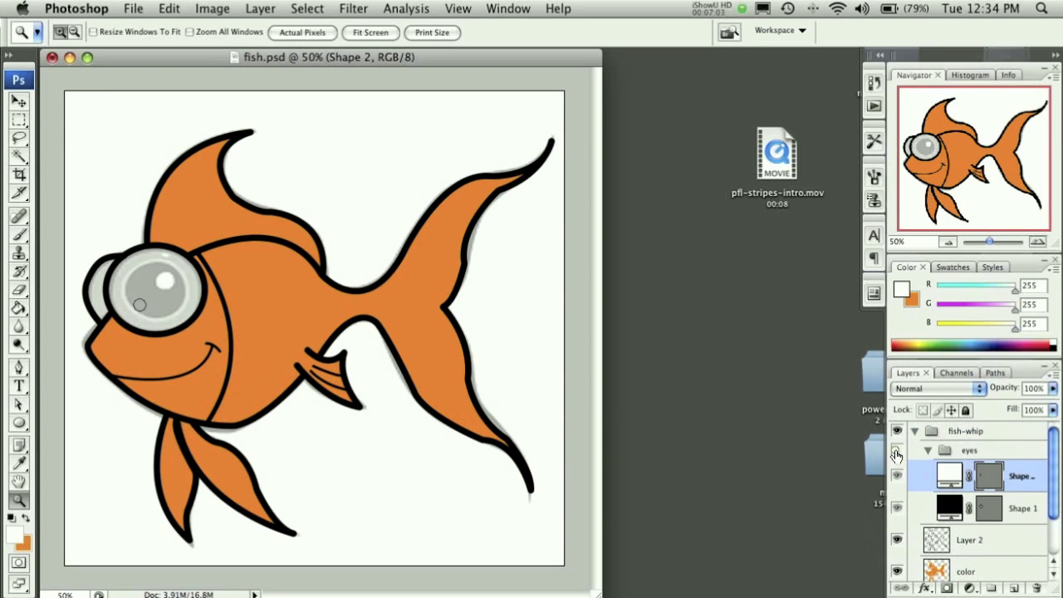
{"action": "left_click", "coordinate": [896, 452]}
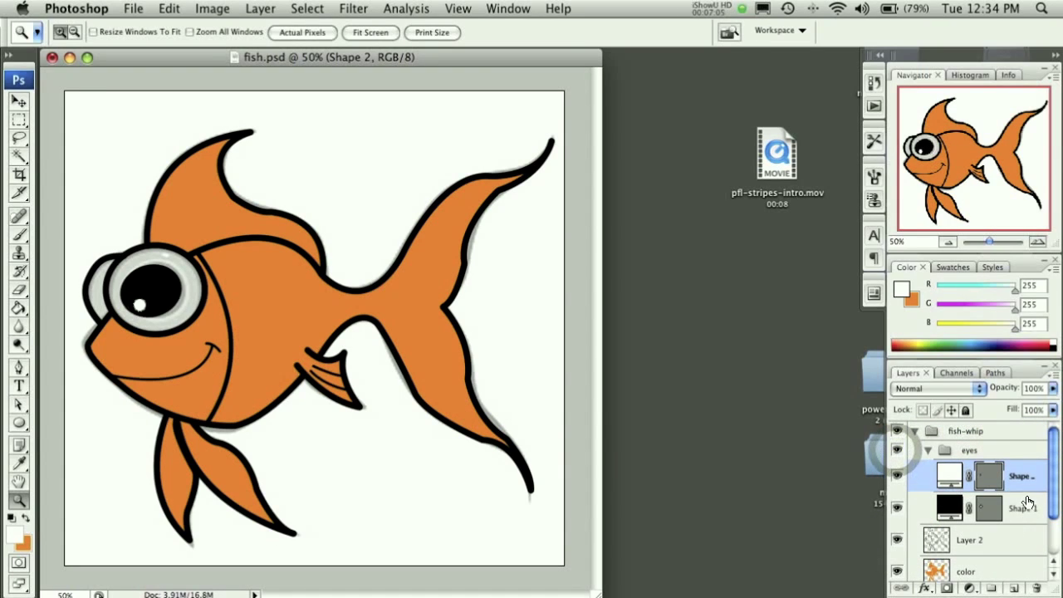
Step: Nudge the white highlight up and to the right with the arrow keys
{"action": "key", "text": "v"}
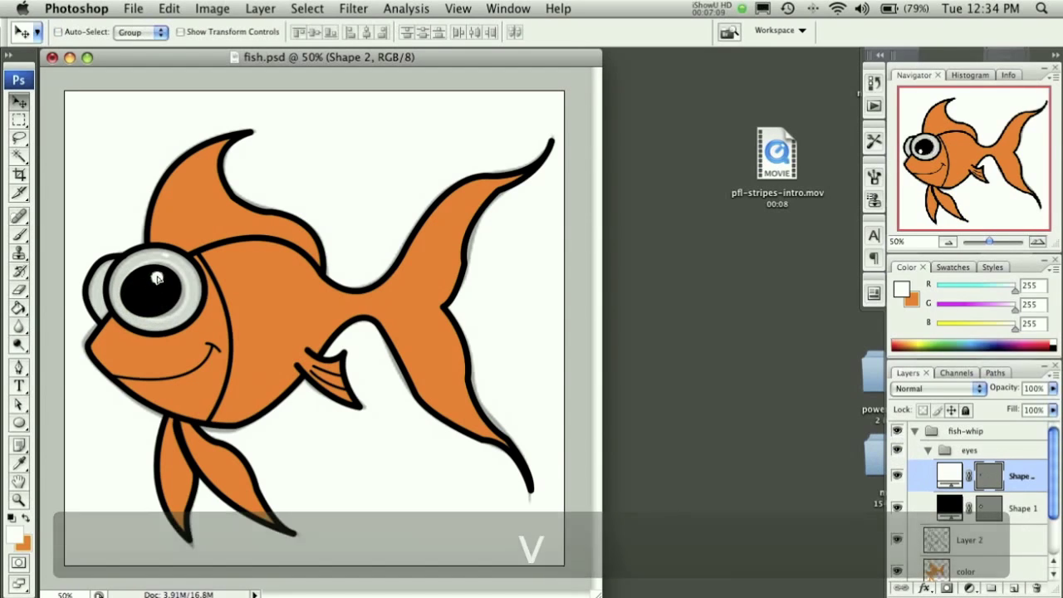
{"action": "key", "text": "Up"}
{"action": "key", "text": "Up"}
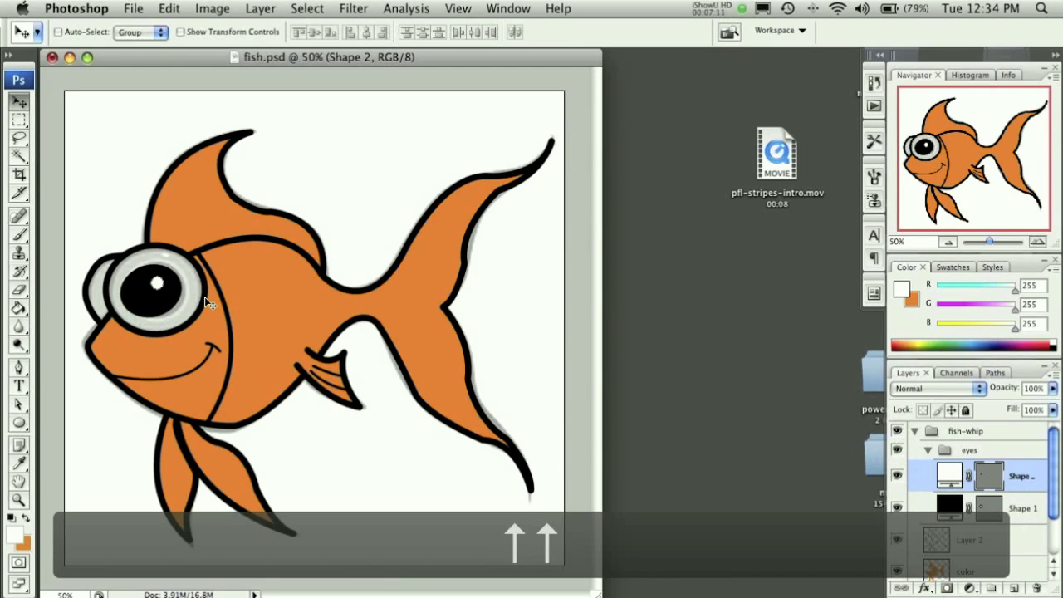
{"action": "key", "text": "Up"}
{"action": "key", "text": "Right"}
{"action": "key", "text": "Up"}
{"action": "key", "text": "Right"}
{"action": "key", "text": "Right"}
{"action": "key", "text": "Up"}
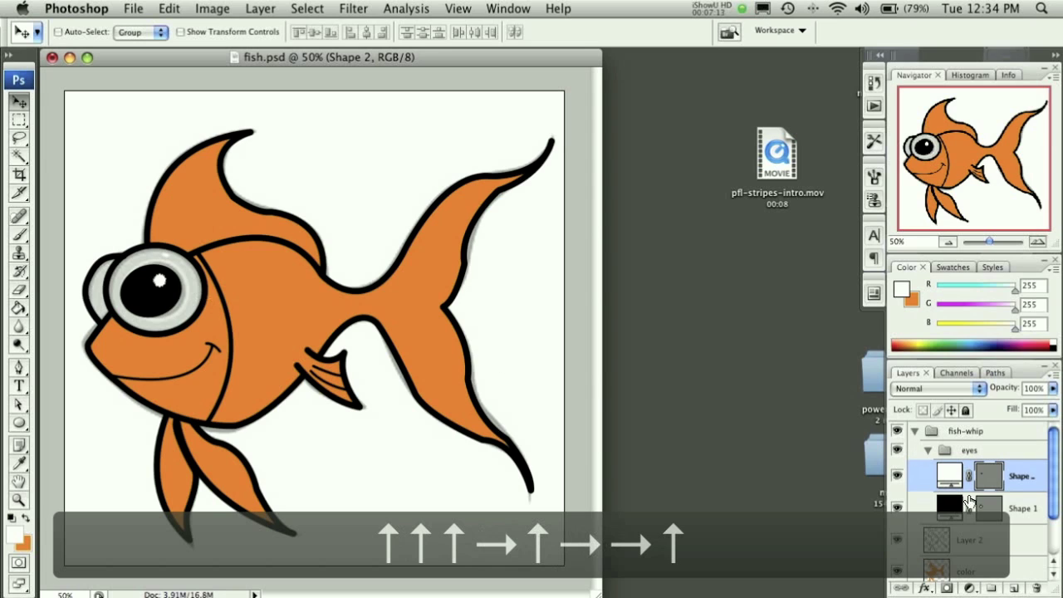